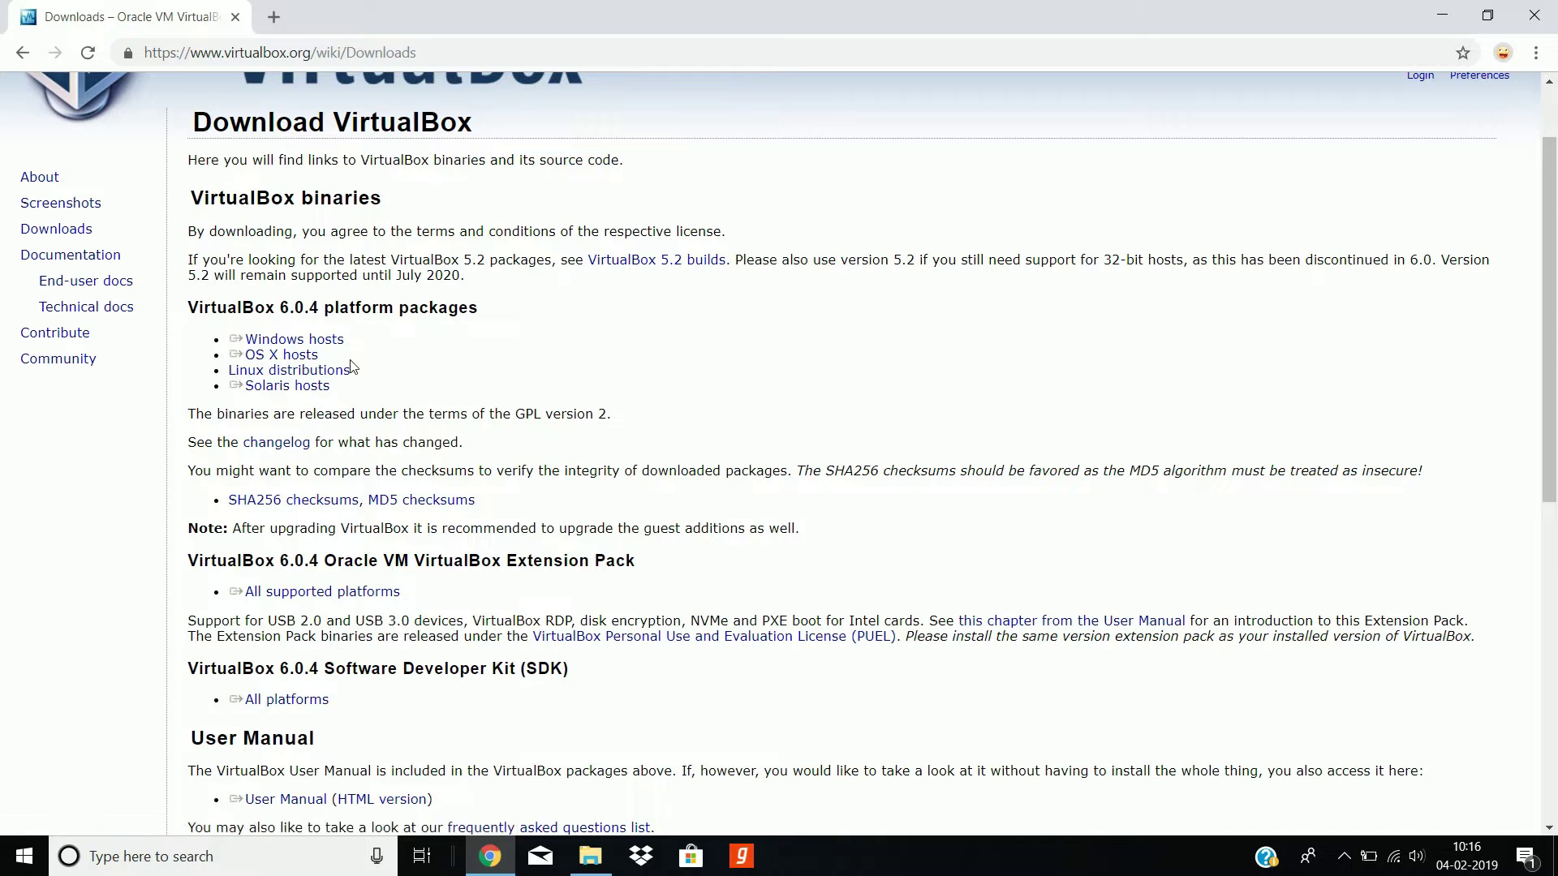
pyautogui.click(307, 344)
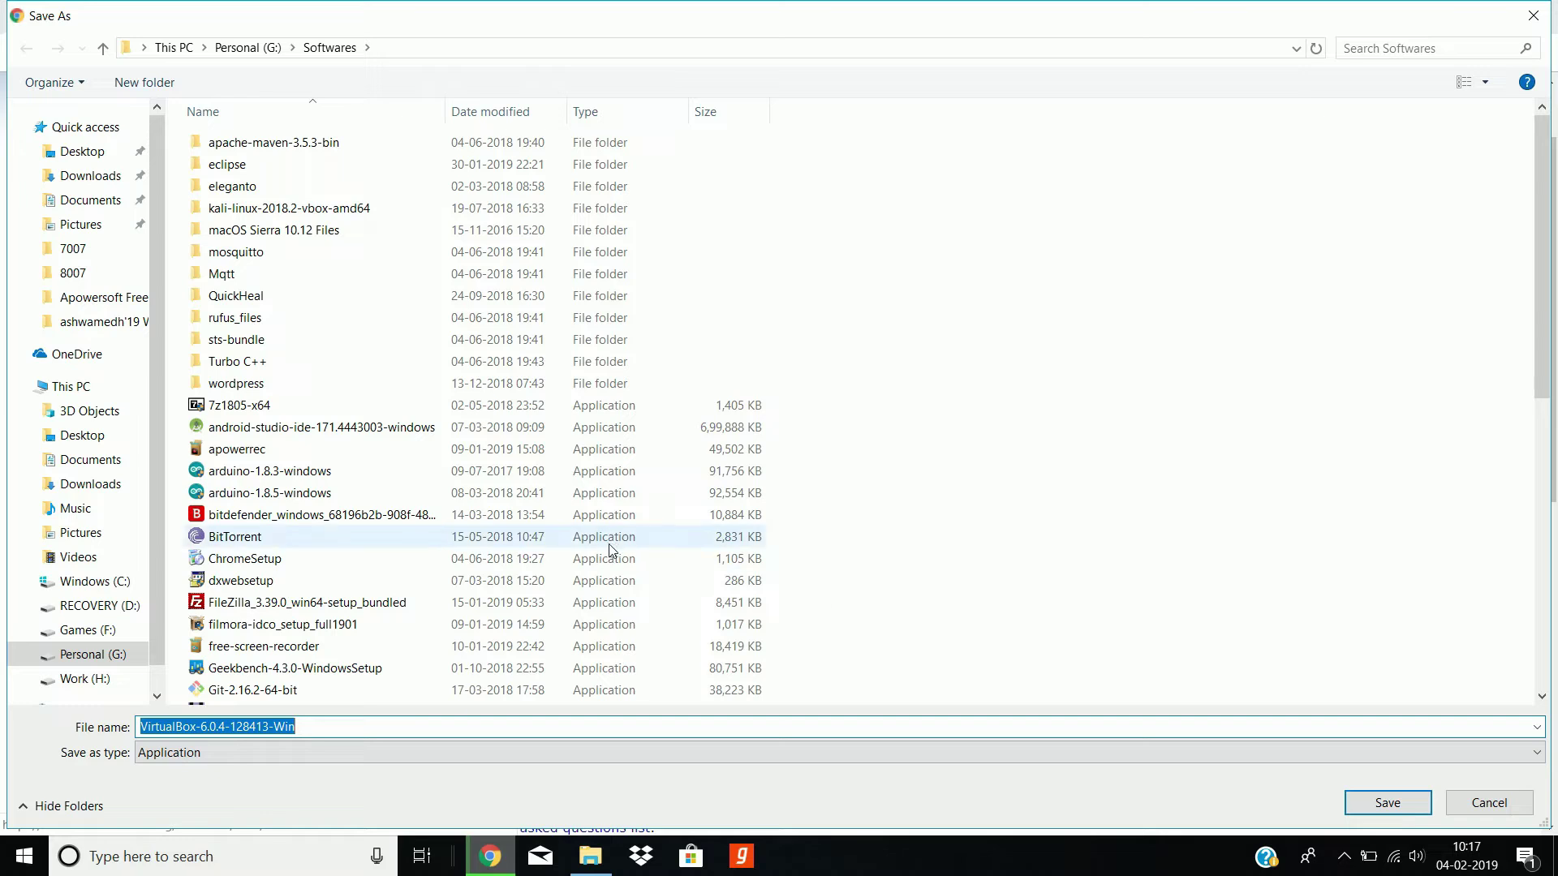
pyautogui.scroll(-9, 625, 581)
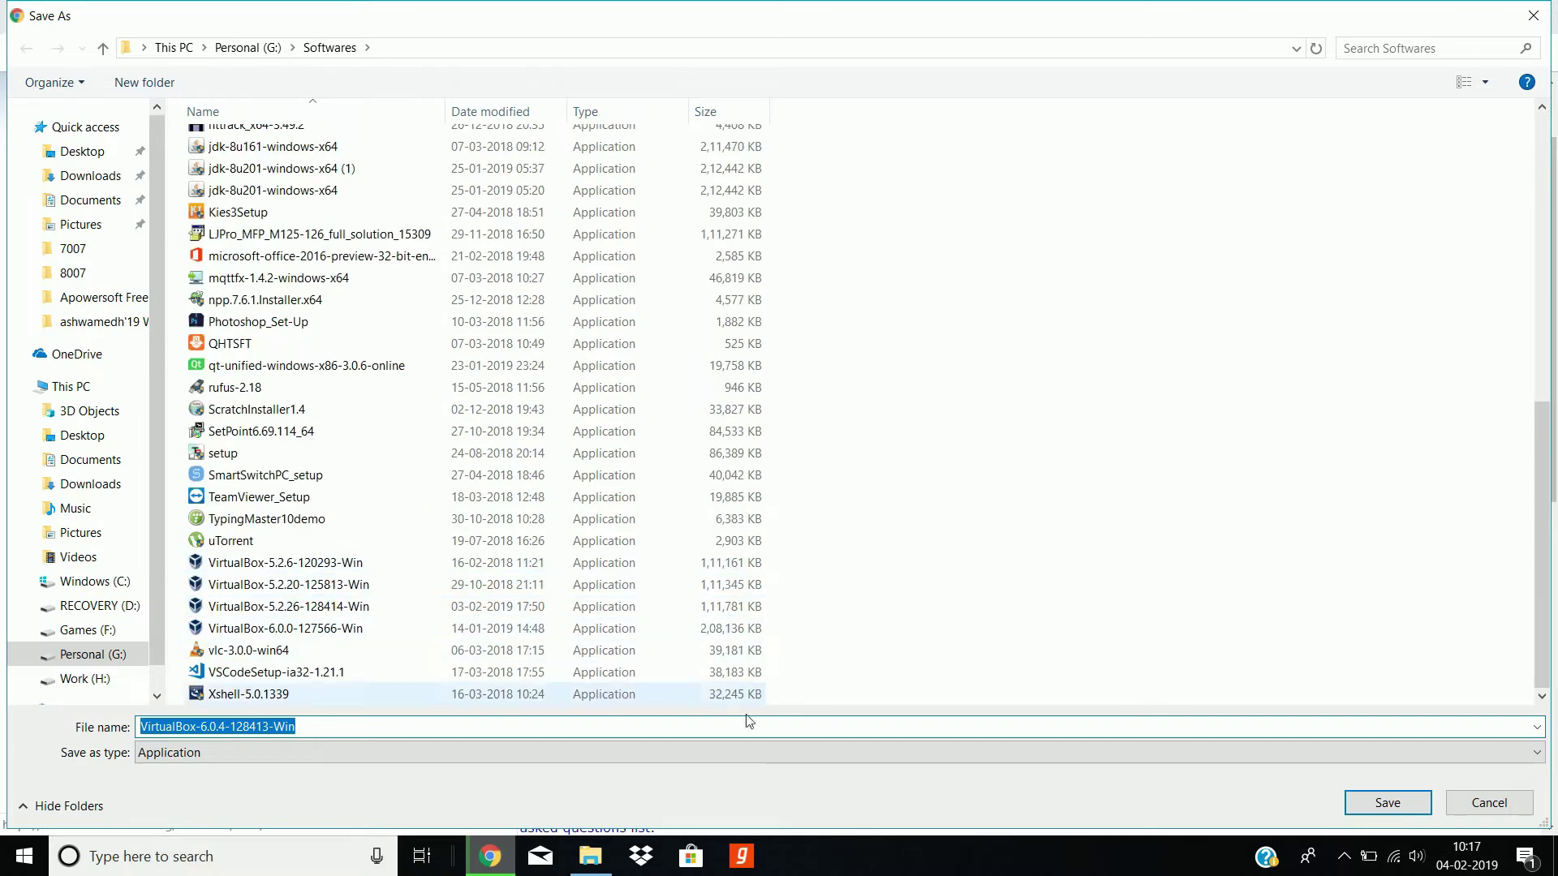
pyautogui.click(1471, 807)
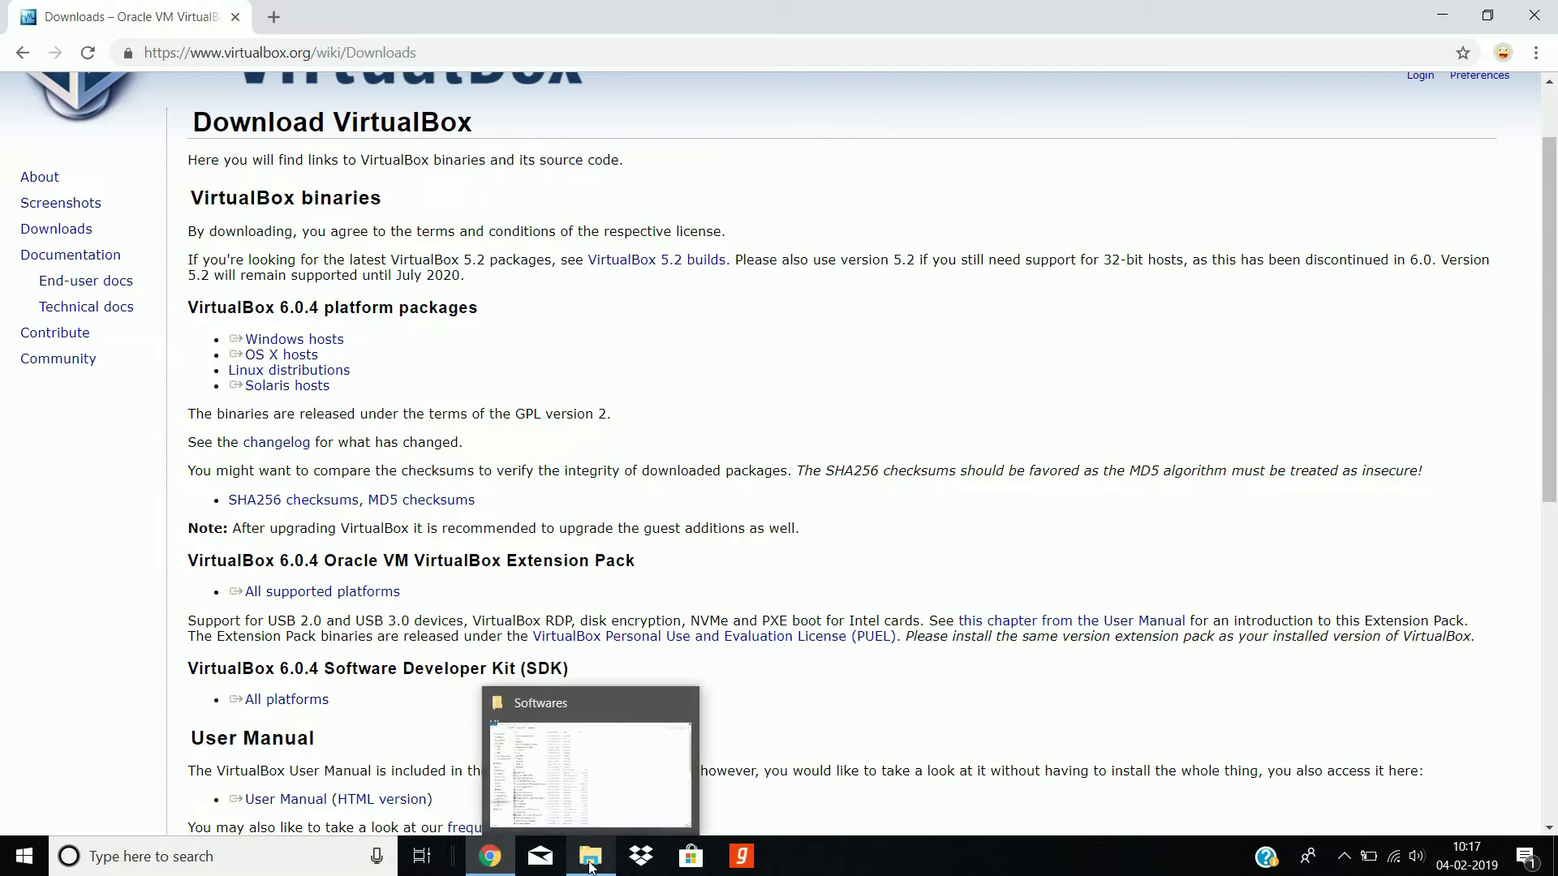
# Step: Run the VirtualBox-6.0.0-127566-Win installer from the Softwares folder
pyautogui.click(590, 859)
pyautogui.scroll(-14, 351, 734)
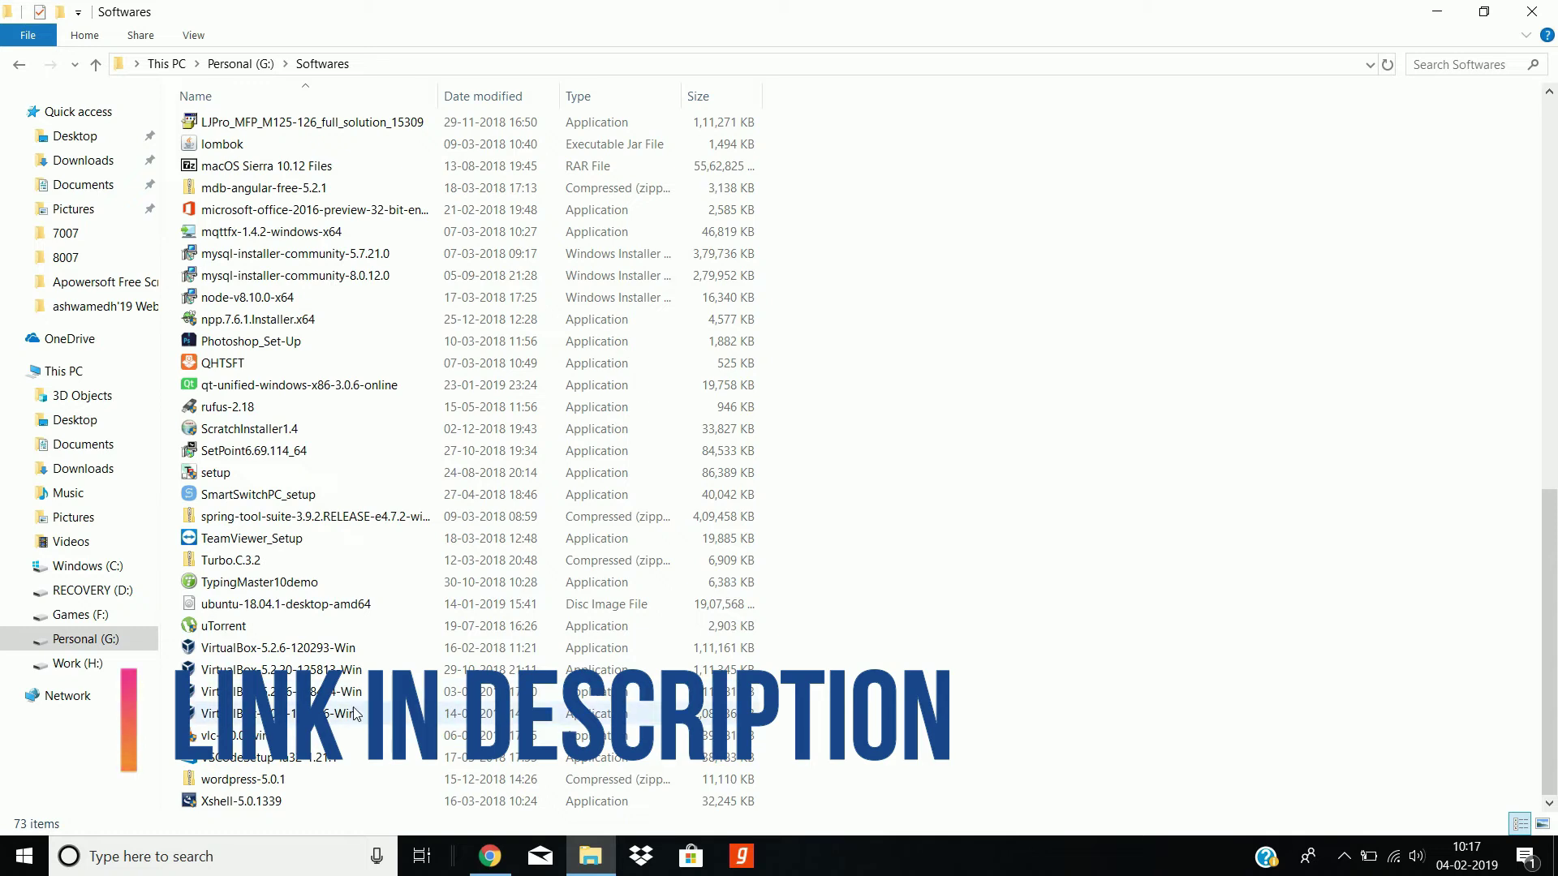
pyautogui.doubleClick(355, 714)
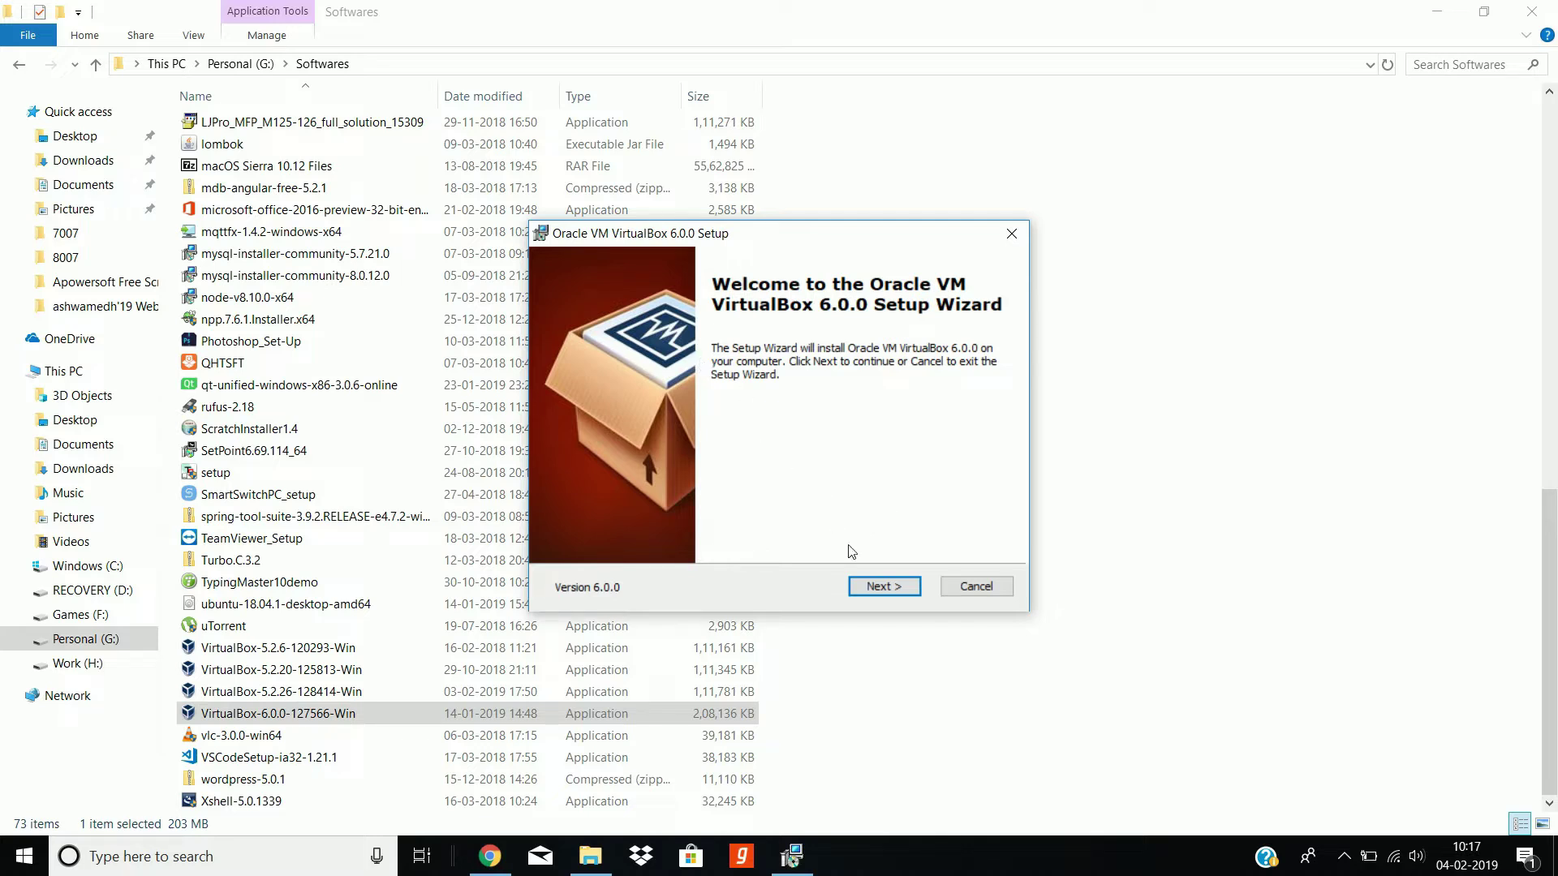
# Step: Install VirtualBox 6.0.0 with default features and shortcuts, accepting the network interfaces warning
pyautogui.click(885, 589)
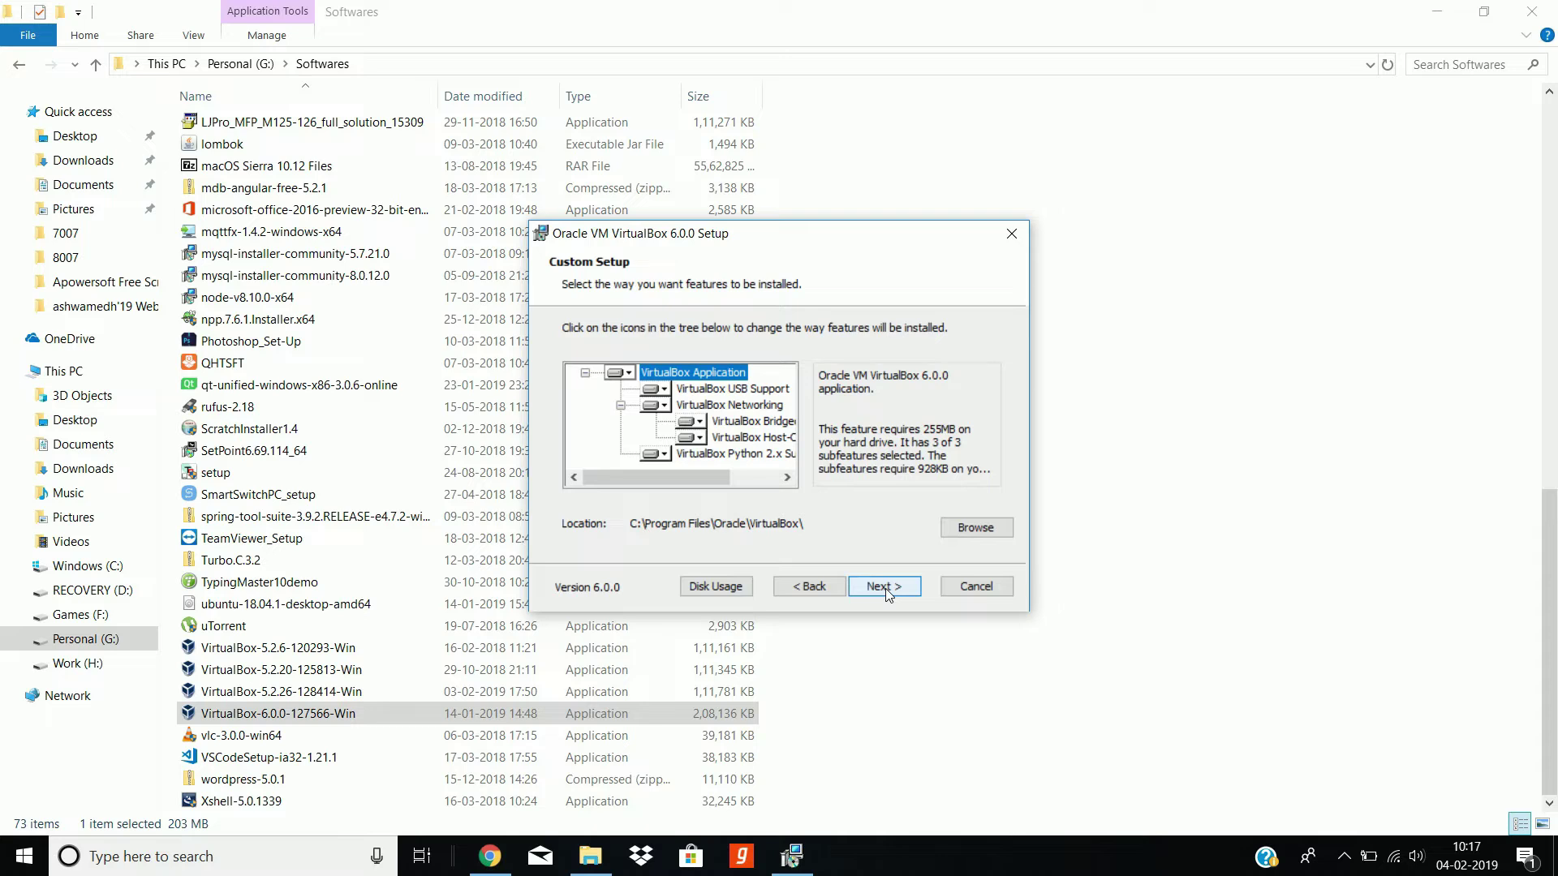
pyautogui.click(885, 587)
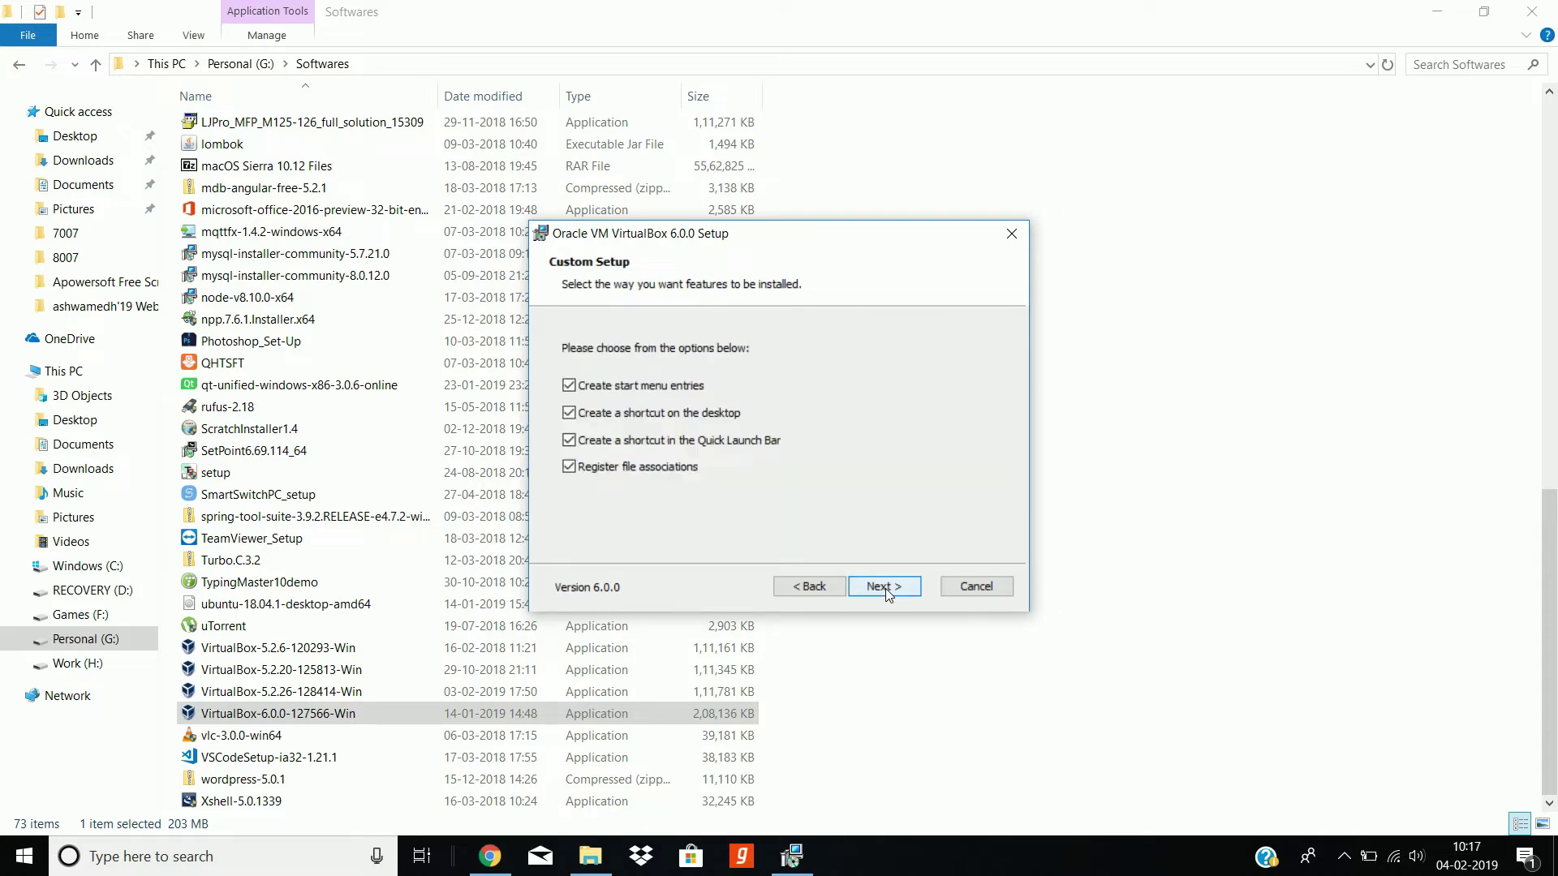
pyautogui.click(885, 587)
pyautogui.click(885, 588)
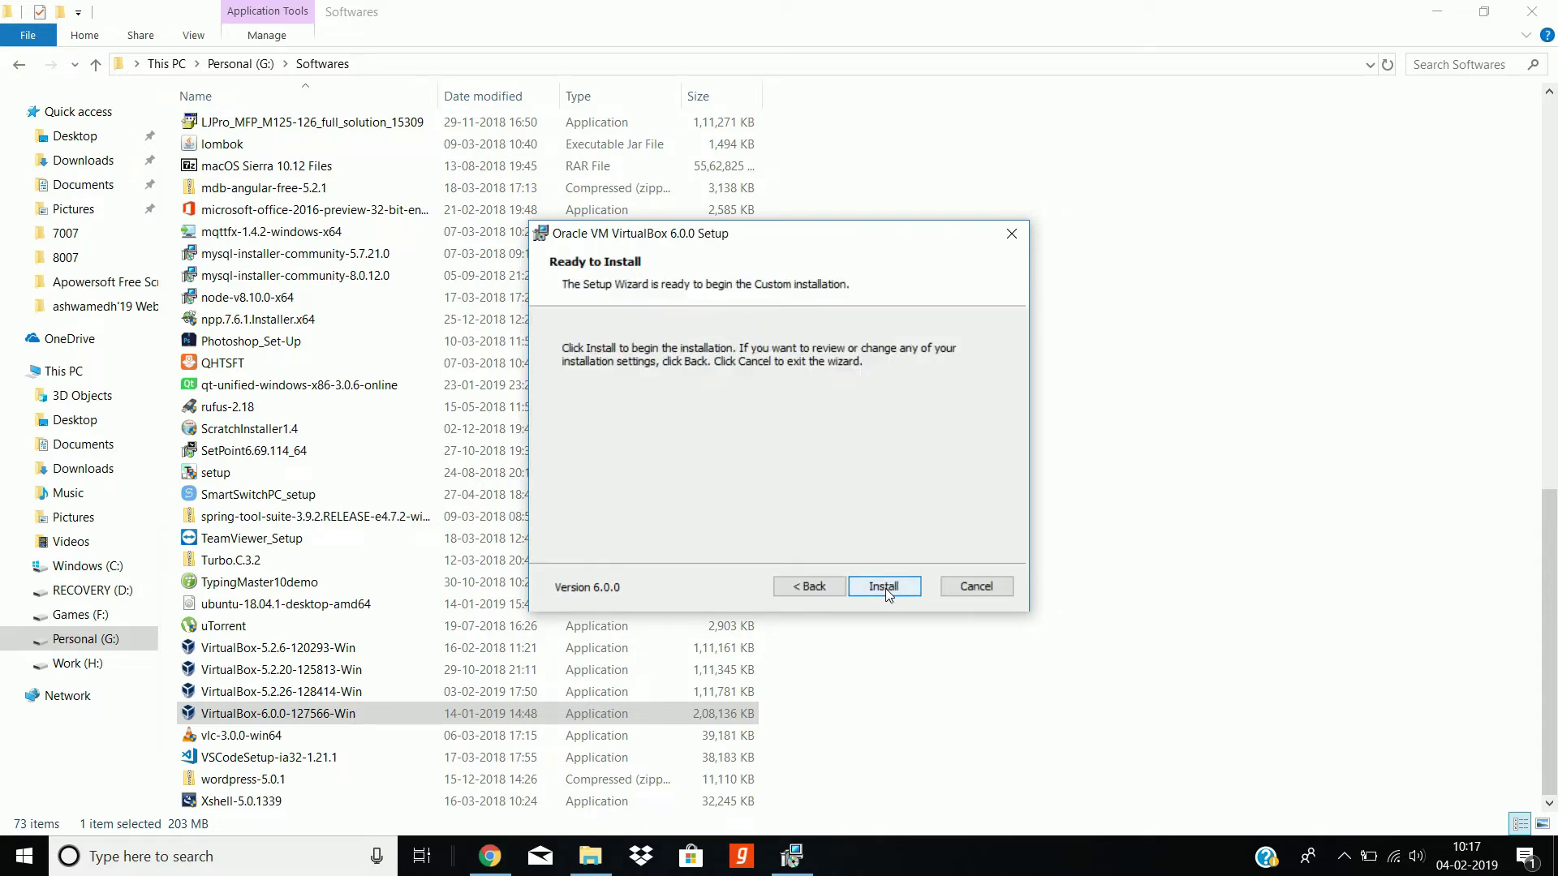
pyautogui.click(885, 588)
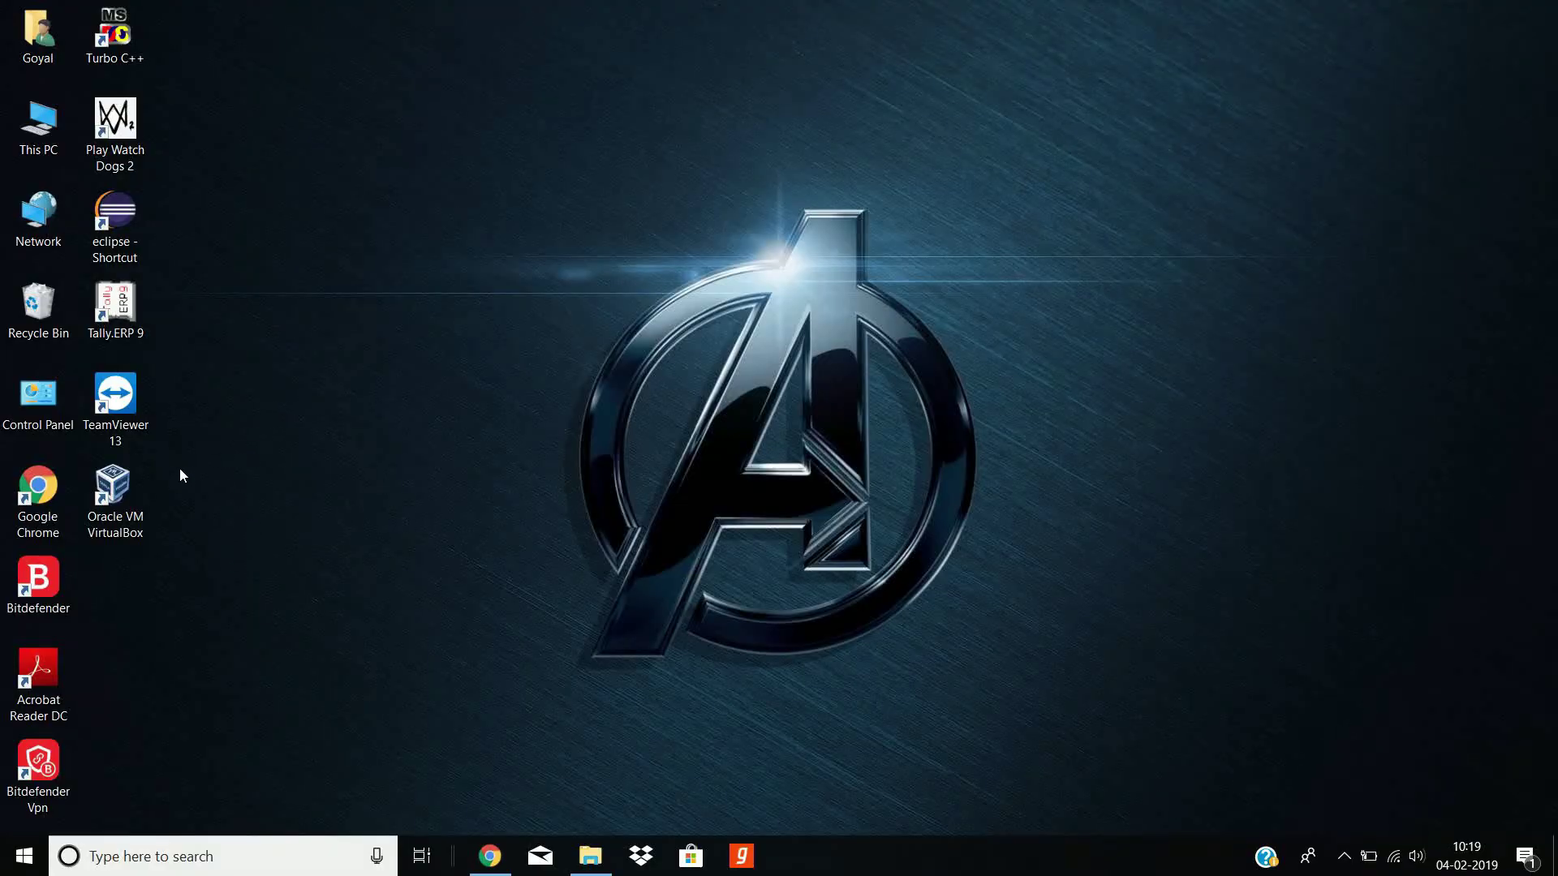
# Step: Start a new VirtualBox machine named Ubuntu18 with 2048 MB of memory
pyautogui.click(114, 504)
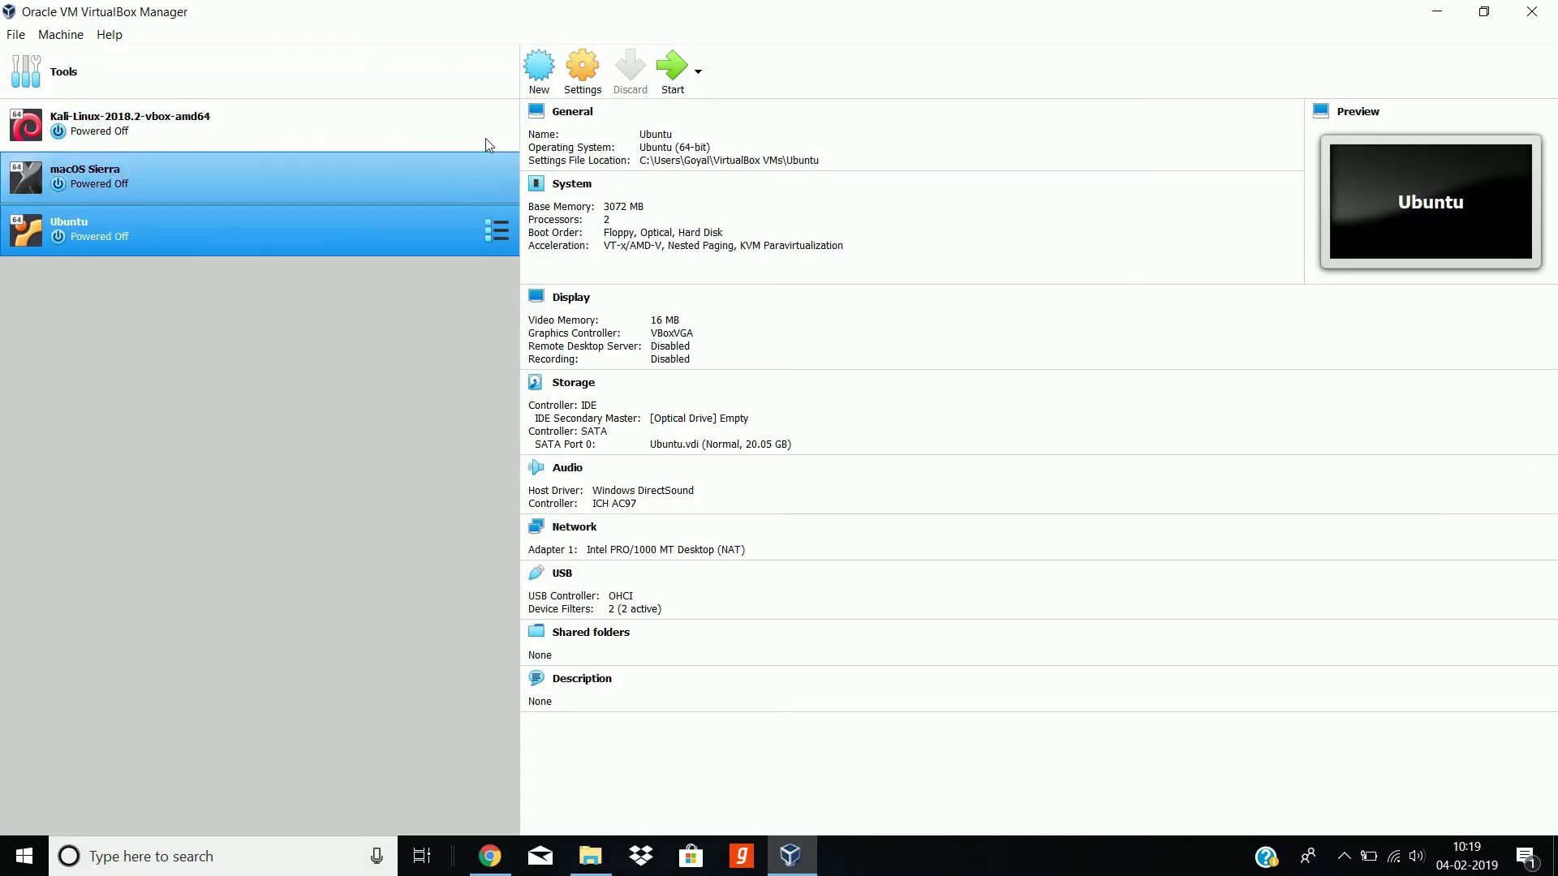
pyautogui.click(539, 74)
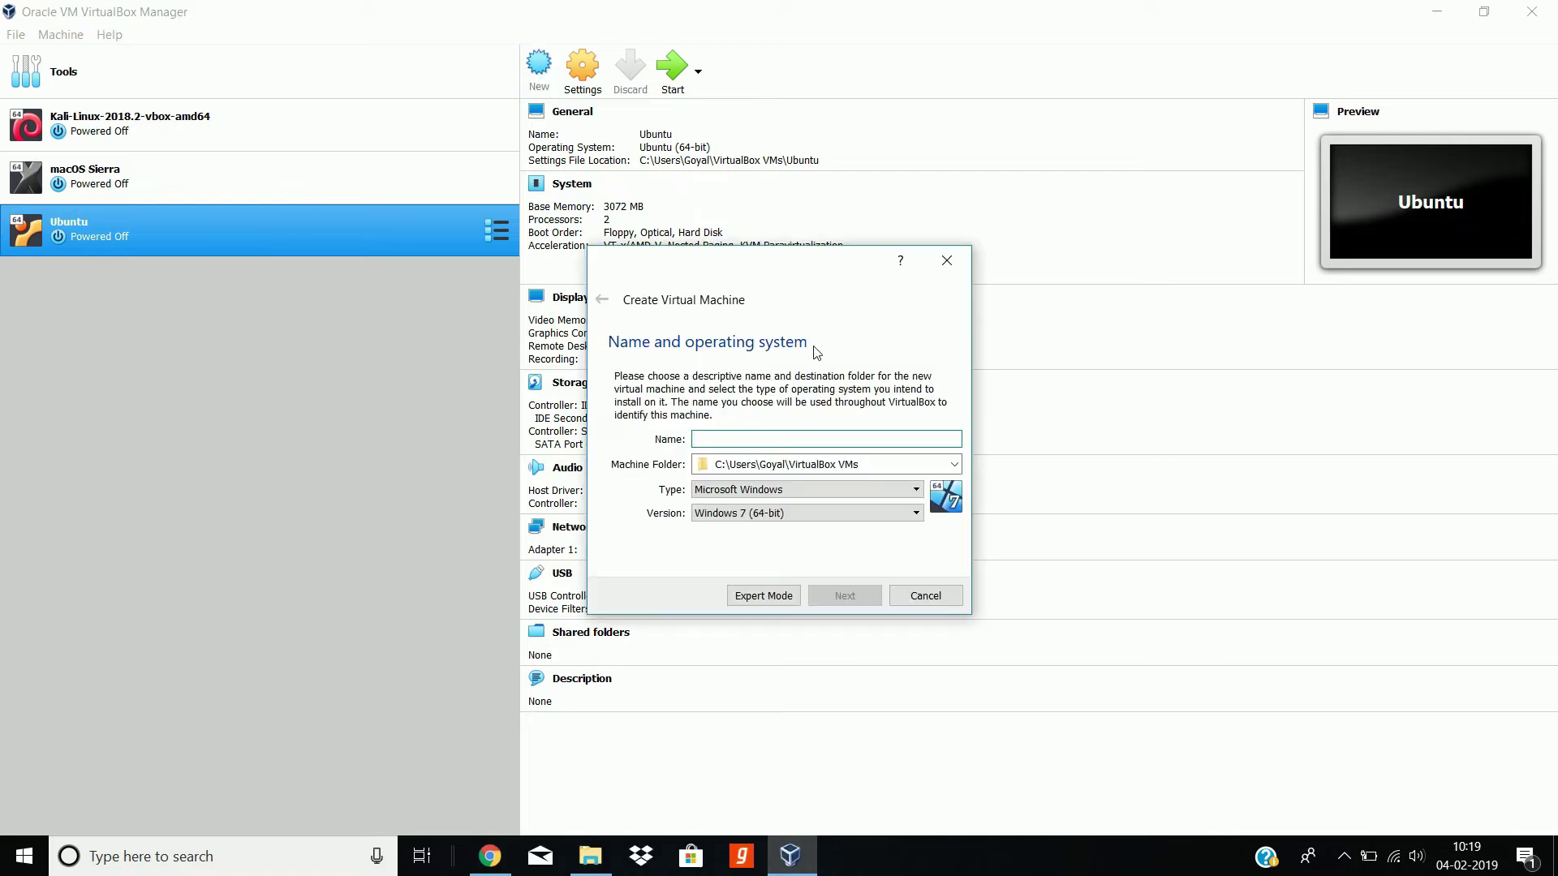
pyautogui.write('Ubuntu18')
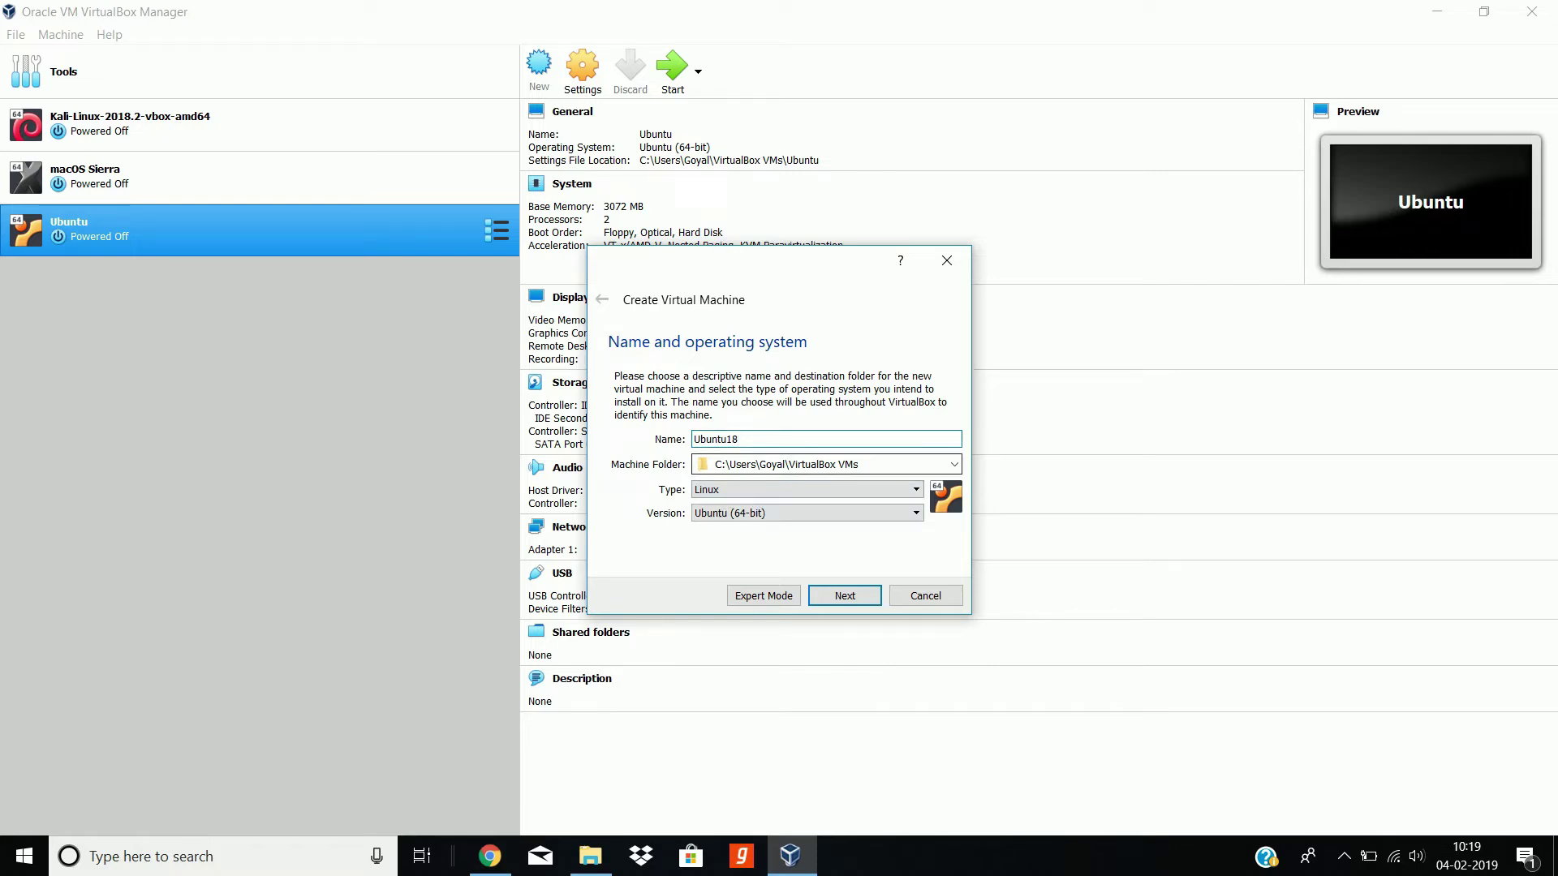
pyautogui.click(842, 601)
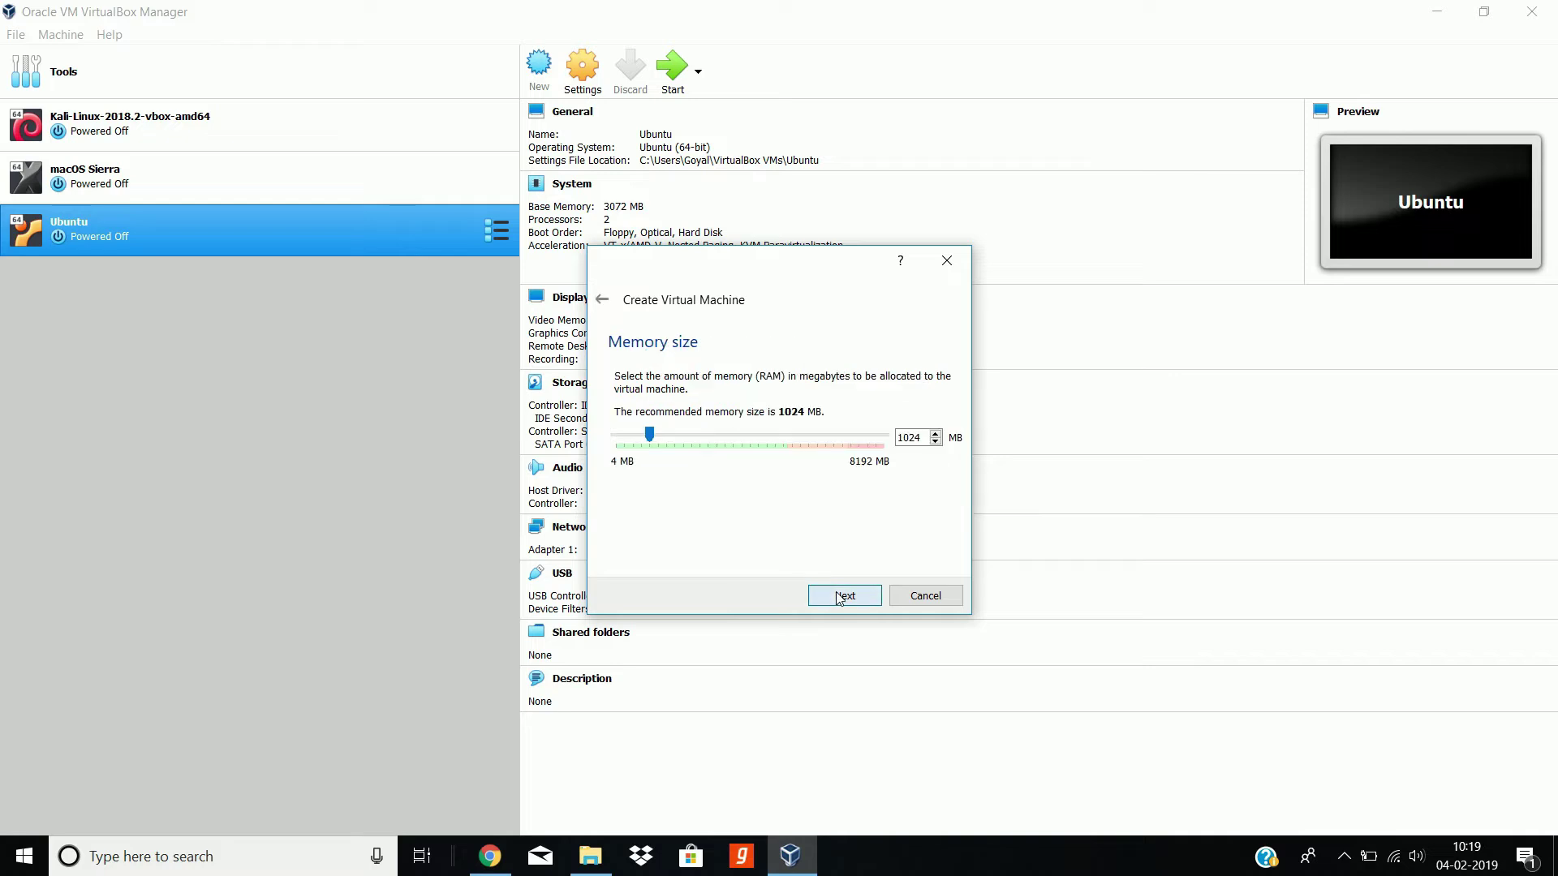
pyautogui.doubleClick(911, 439)
pyautogui.write('2048')
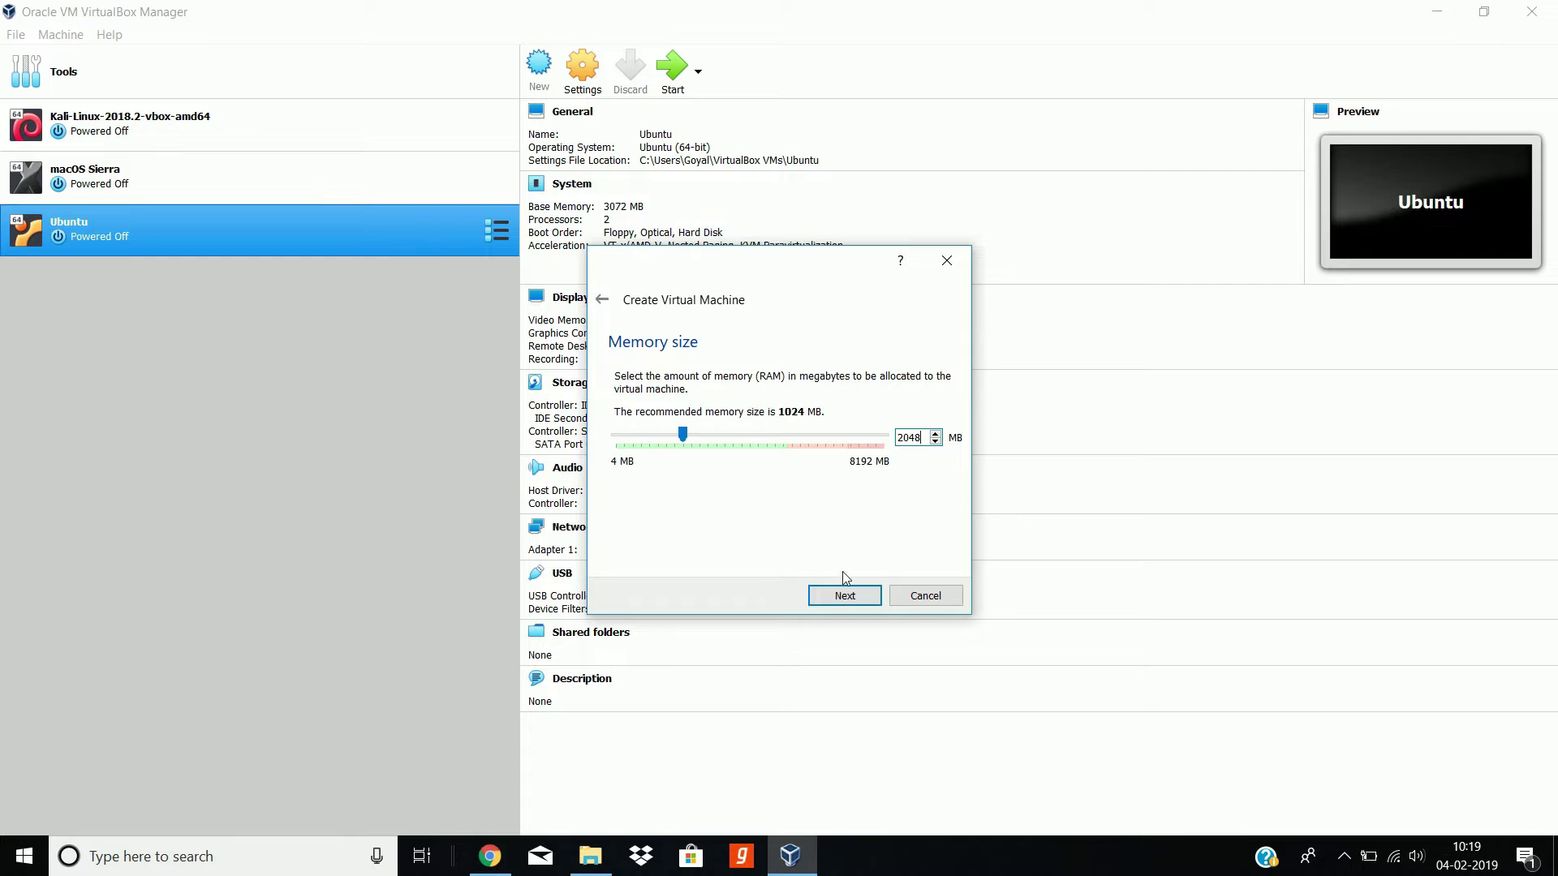
# Step: Give Ubuntu18 a new dynamically allocated 10 GB VDI hard disk
pyautogui.click(852, 601)
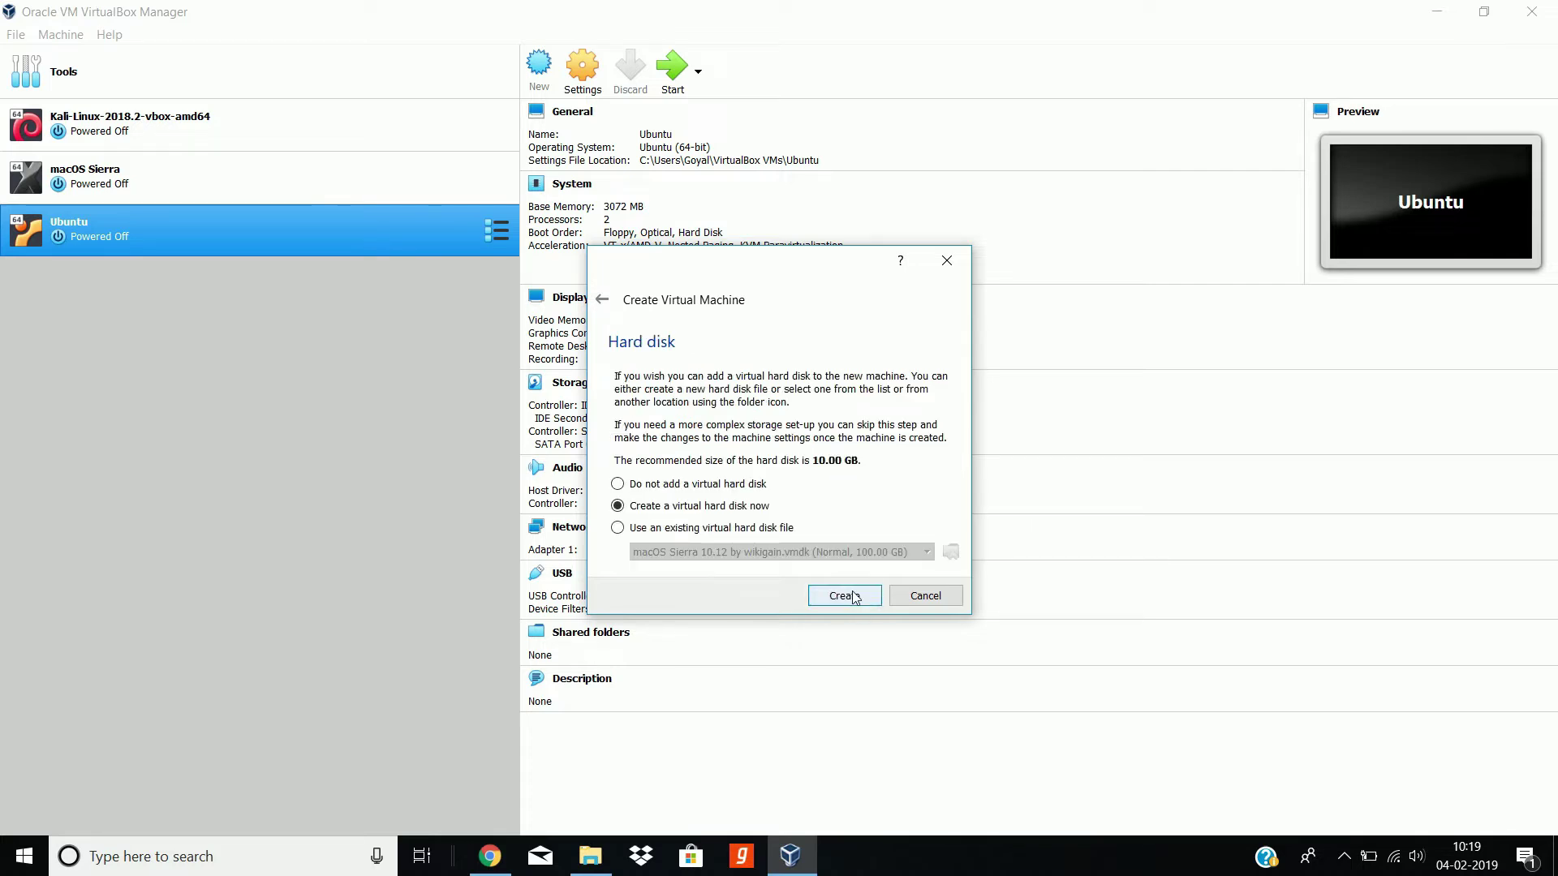
pyautogui.click(844, 596)
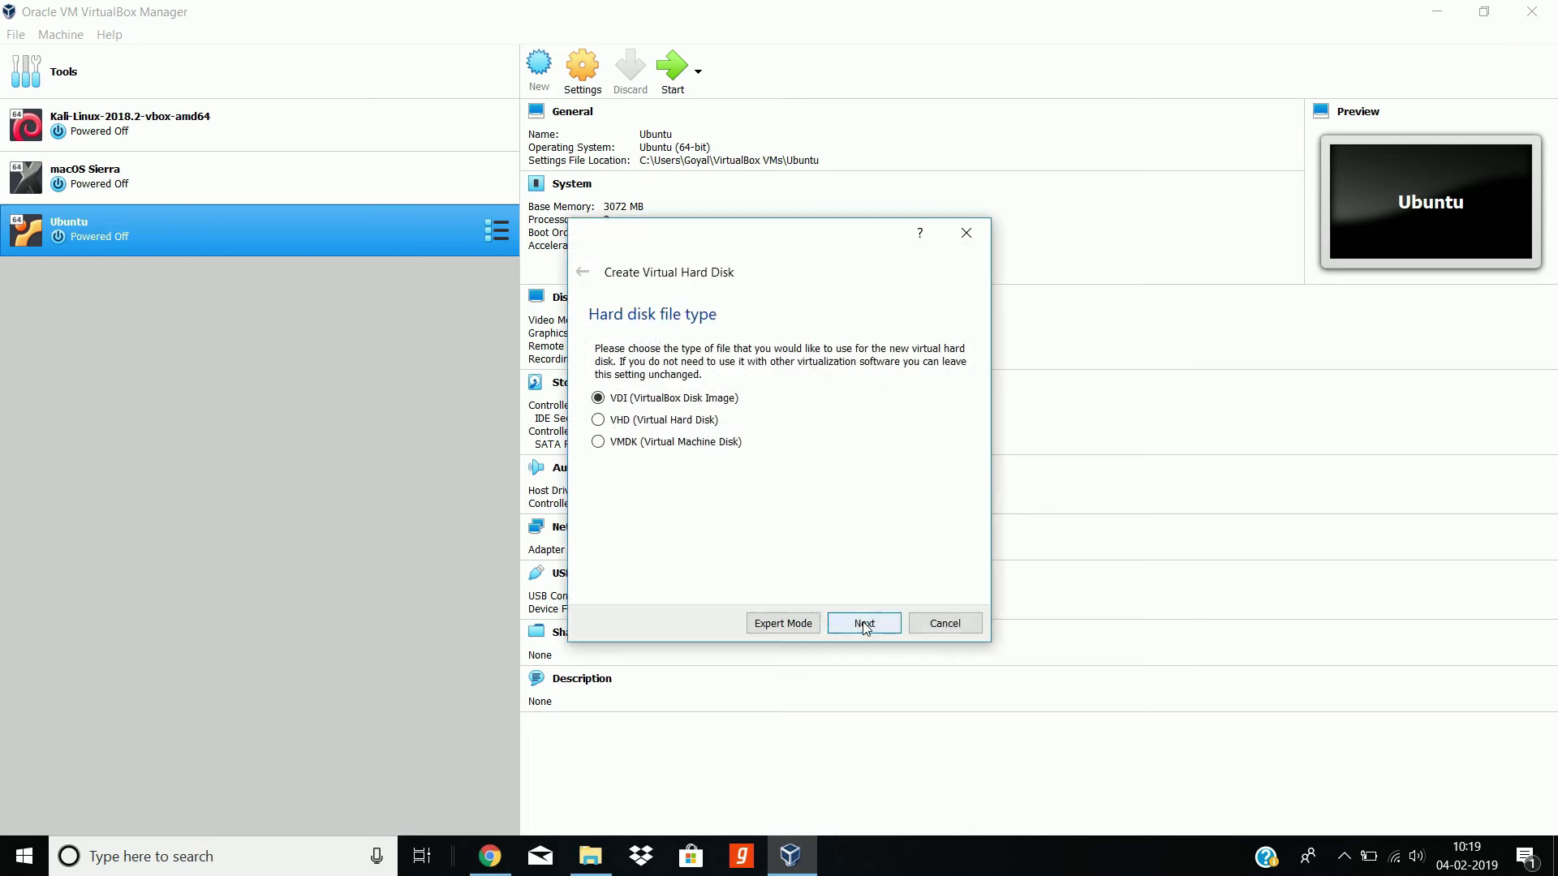
pyautogui.click(865, 624)
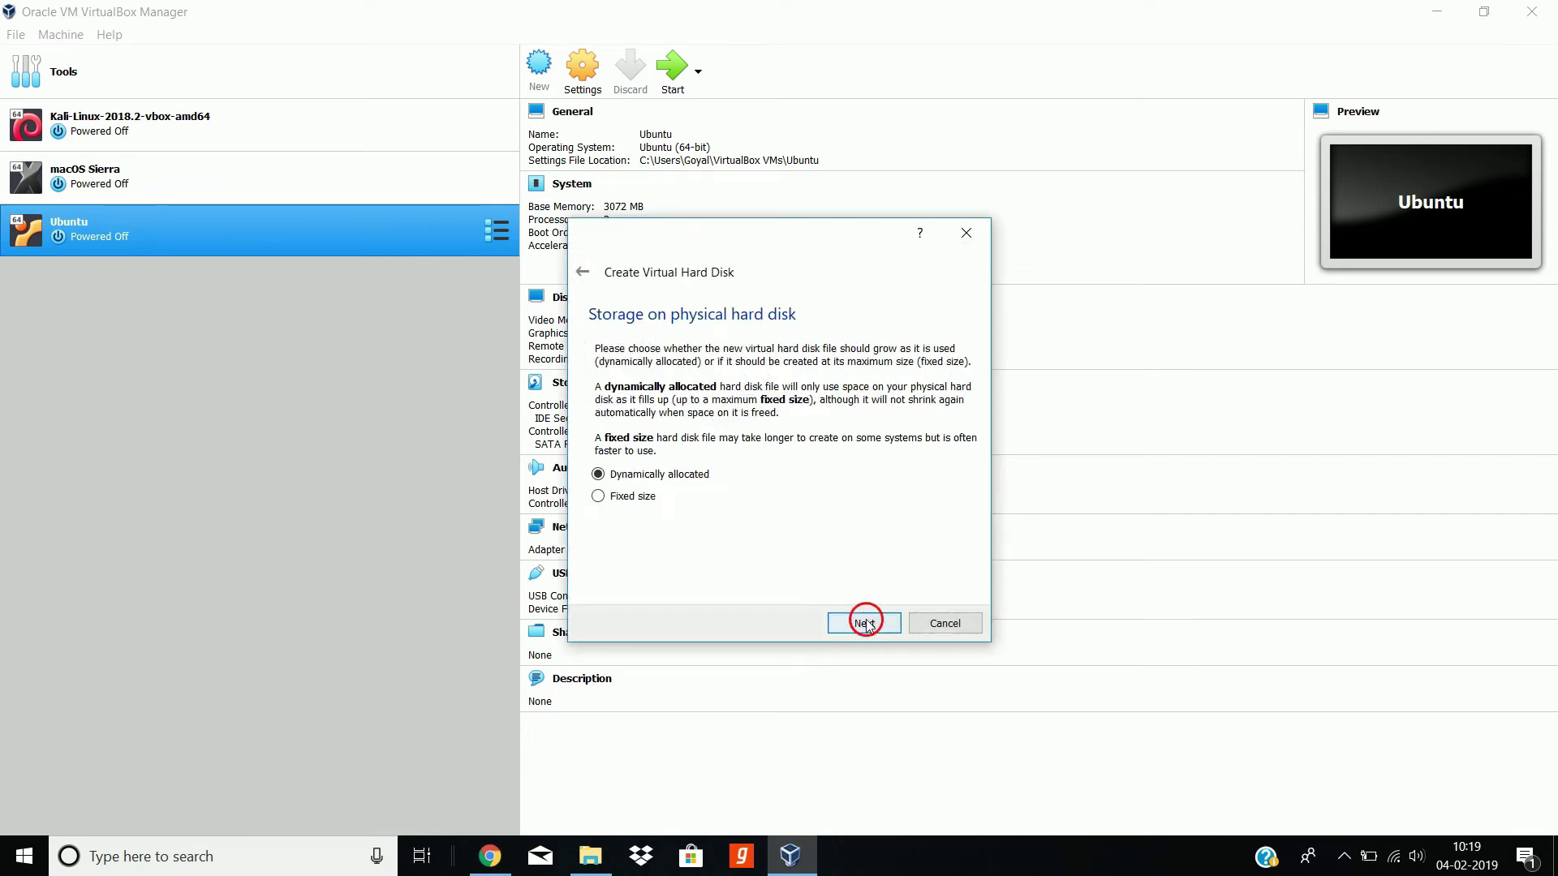
pyautogui.click(865, 624)
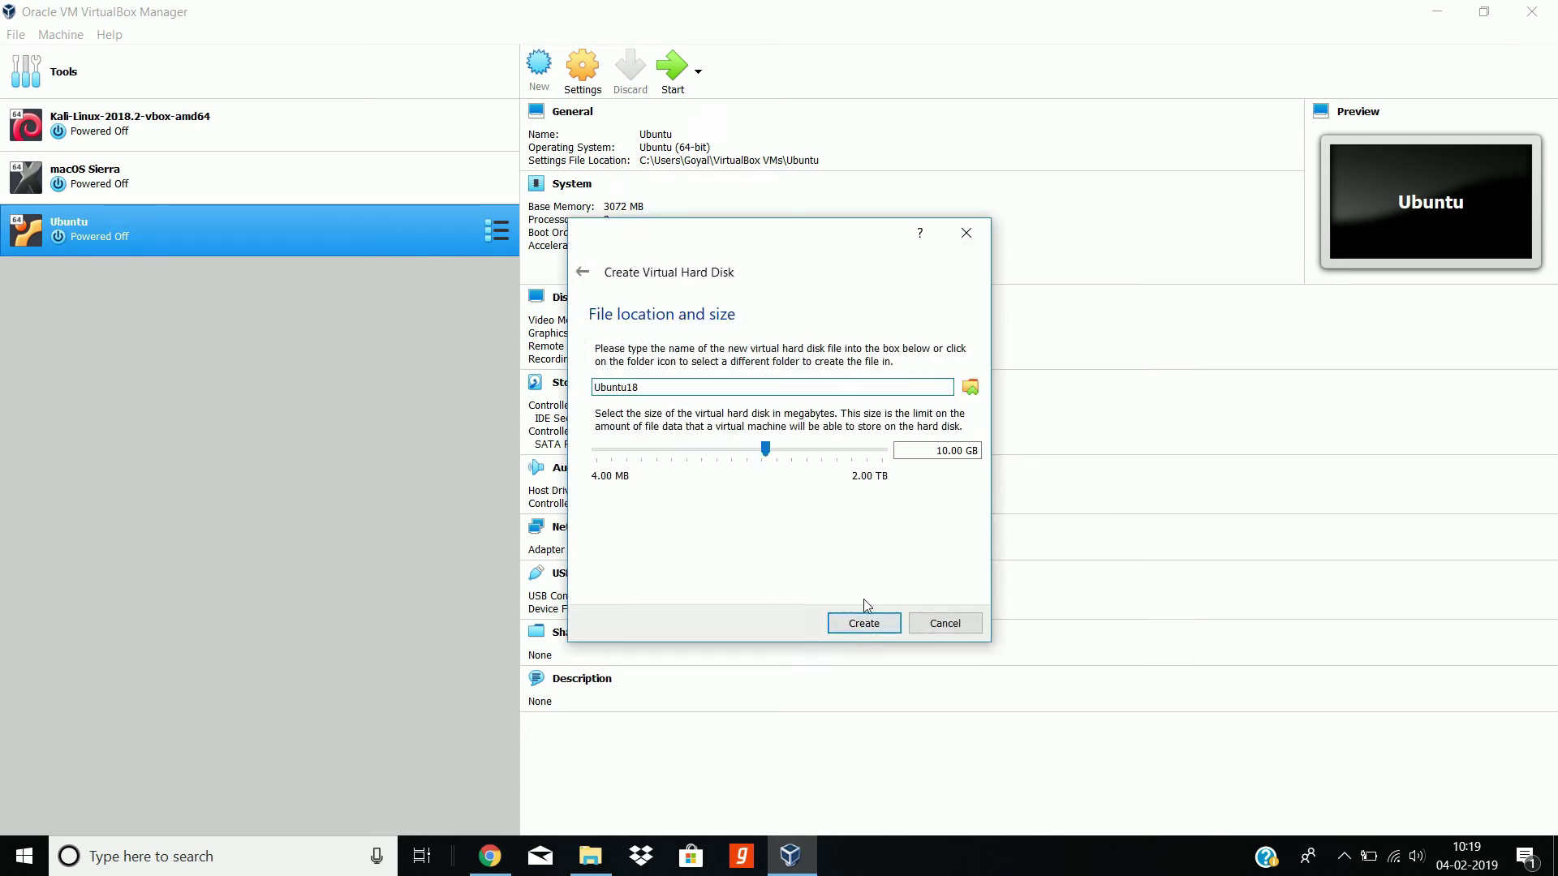
pyautogui.click(944, 451)
pyautogui.click(639, 387)
# Step: Finish creating Ubuntu18, start it, and switch over to Chrome
pyautogui.click(880, 626)
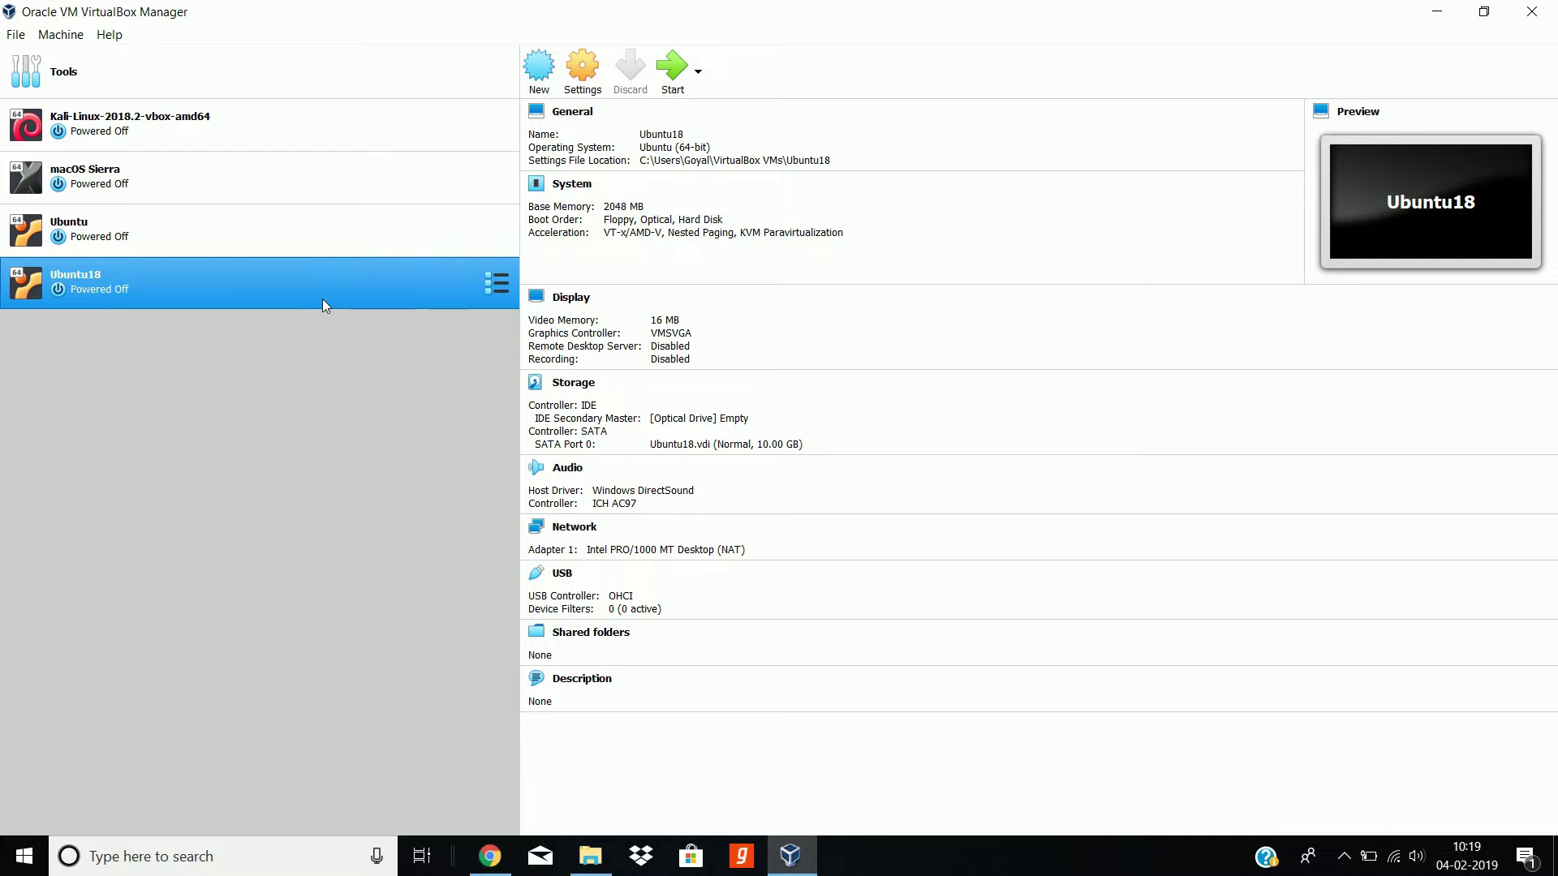
pyautogui.click(672, 66)
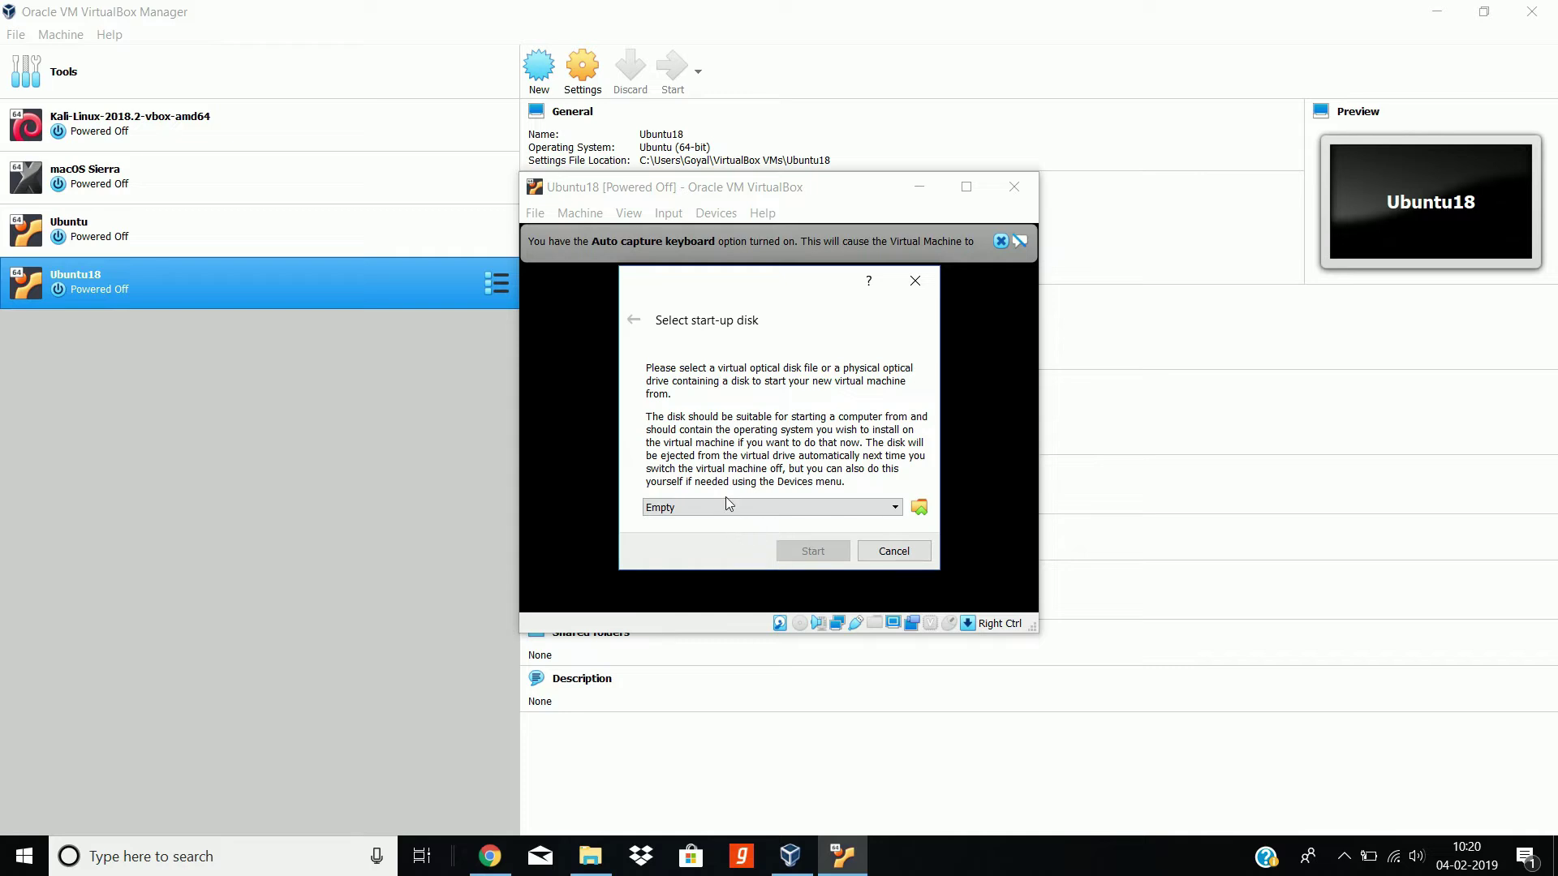
pyautogui.click(489, 856)
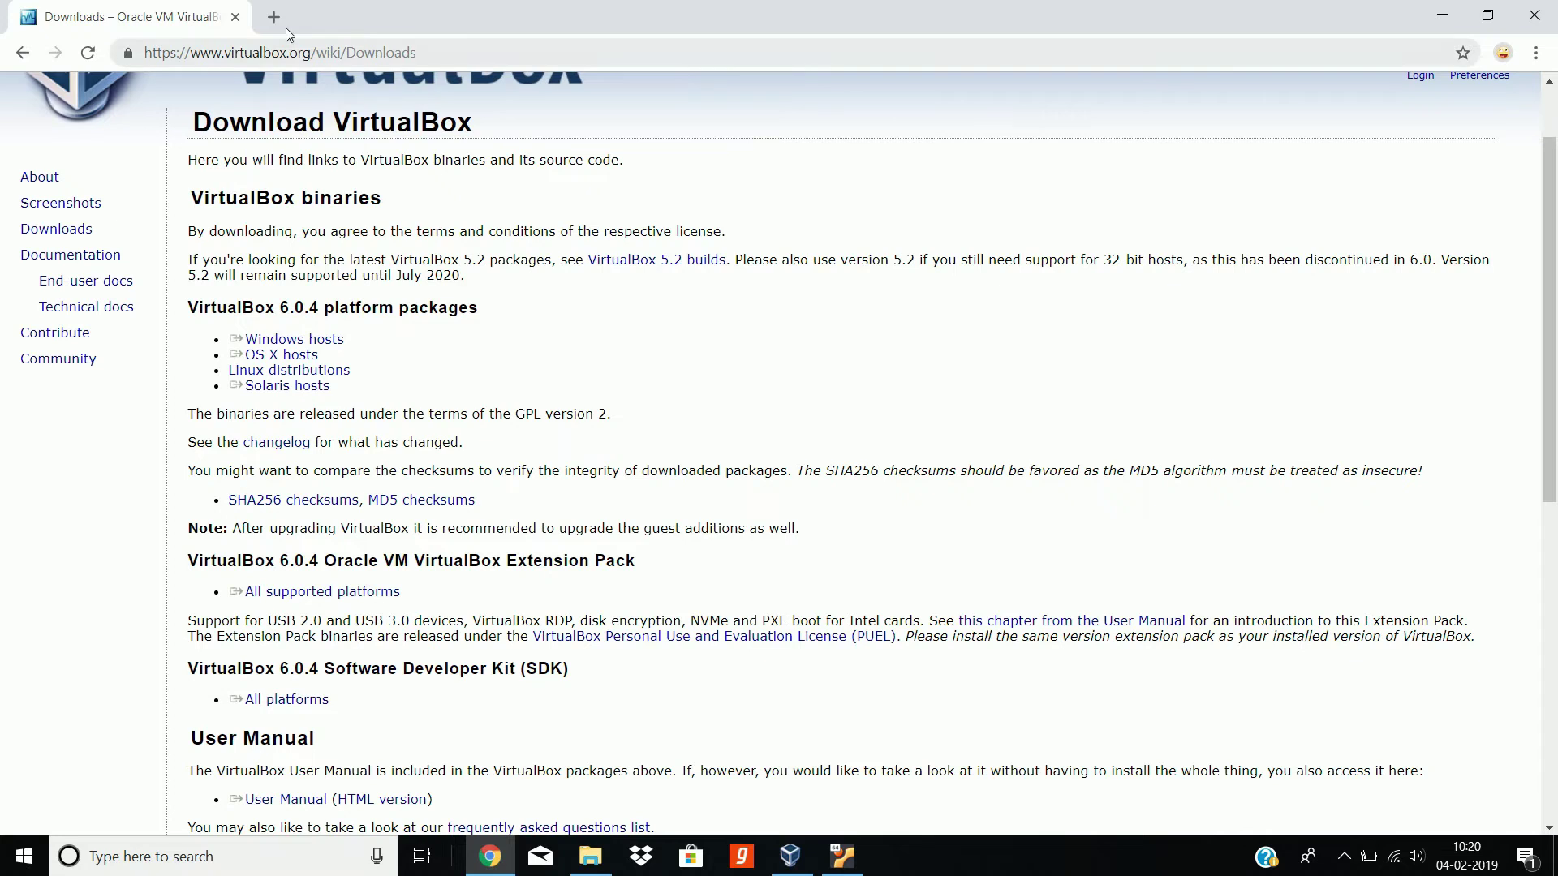
# Step: Search Google for 'download ubuntu' in a new tab
pyautogui.click(274, 16)
pyautogui.write('google.com')
pyautogui.press('Return')
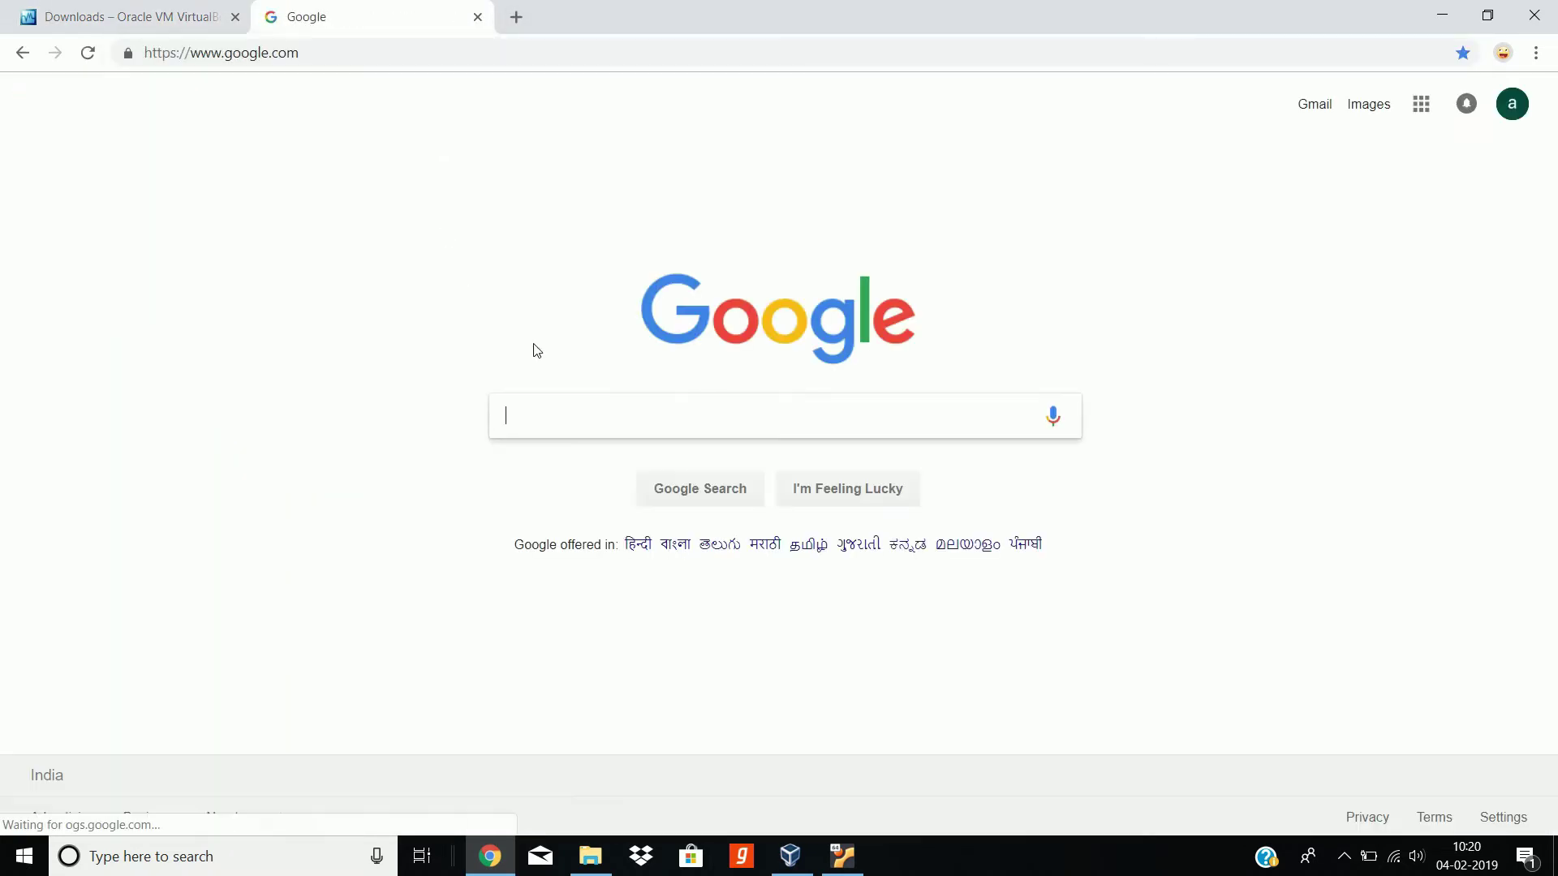
pyautogui.write('doenload')
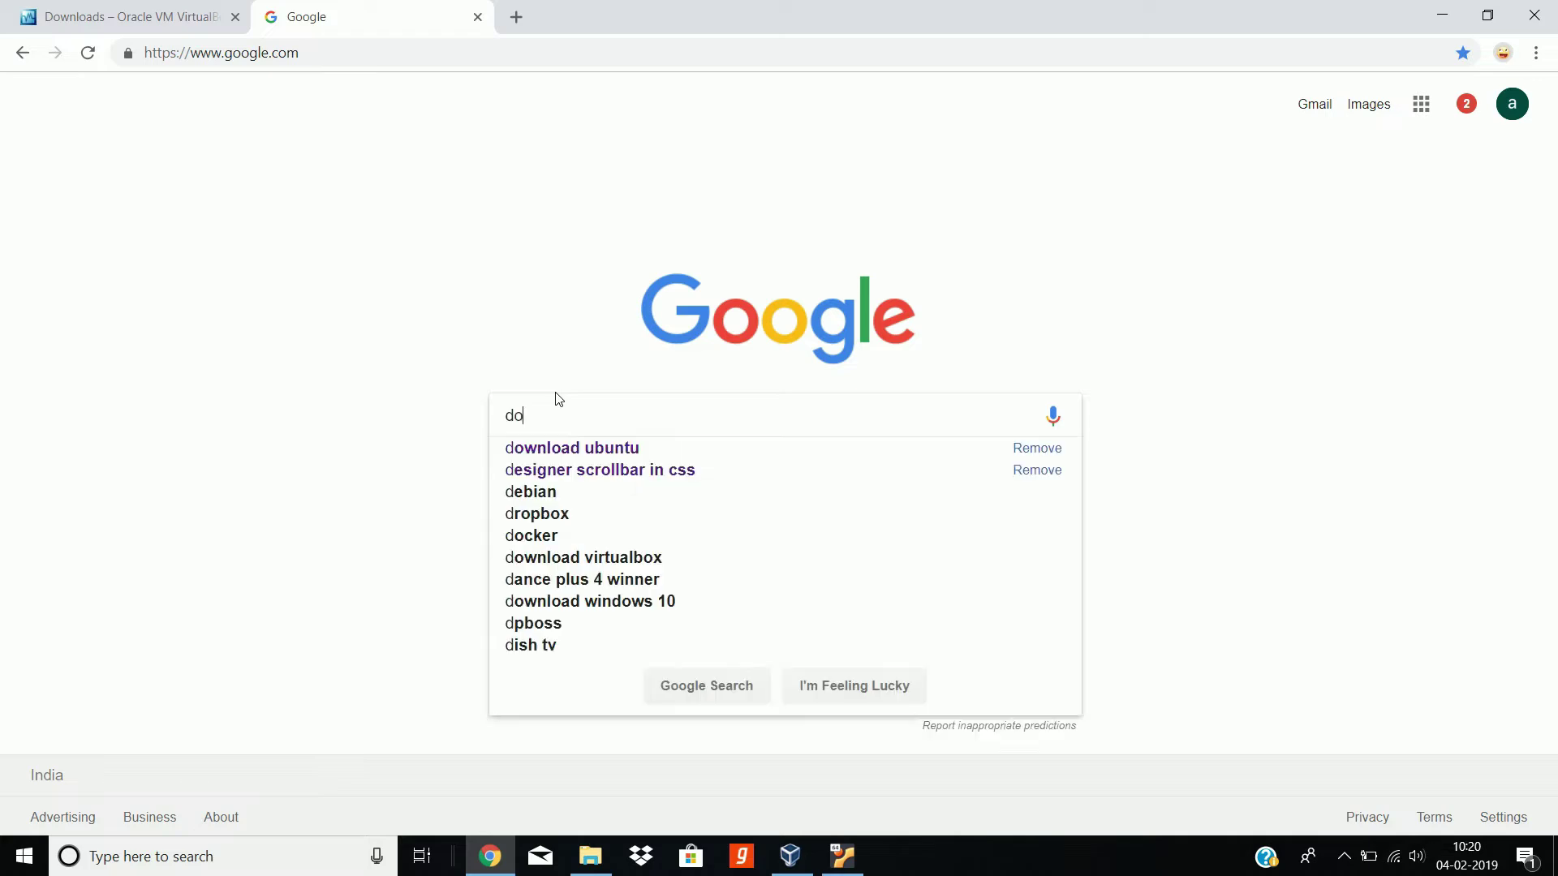
pyautogui.press('BackSpace')
pyautogui.press('BackSpace')
pyautogui.press('BackSpace')
pyautogui.press('BackSpace')
pyautogui.press('BackSpace')
pyautogui.press('BackSpace')
pyautogui.press('BackSpace')
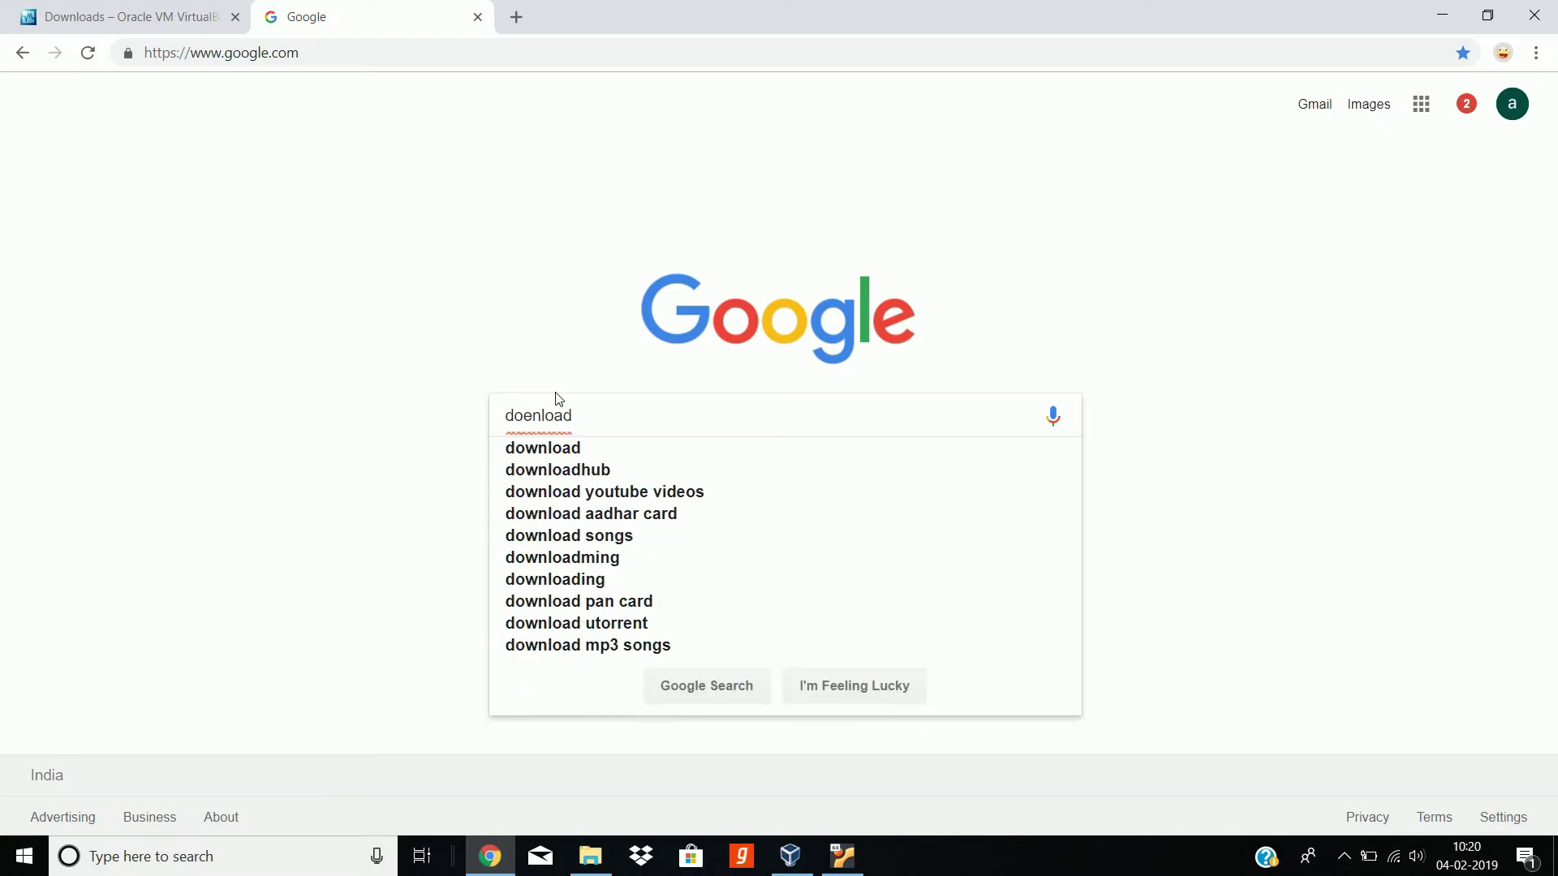
pyautogui.write('wnl')
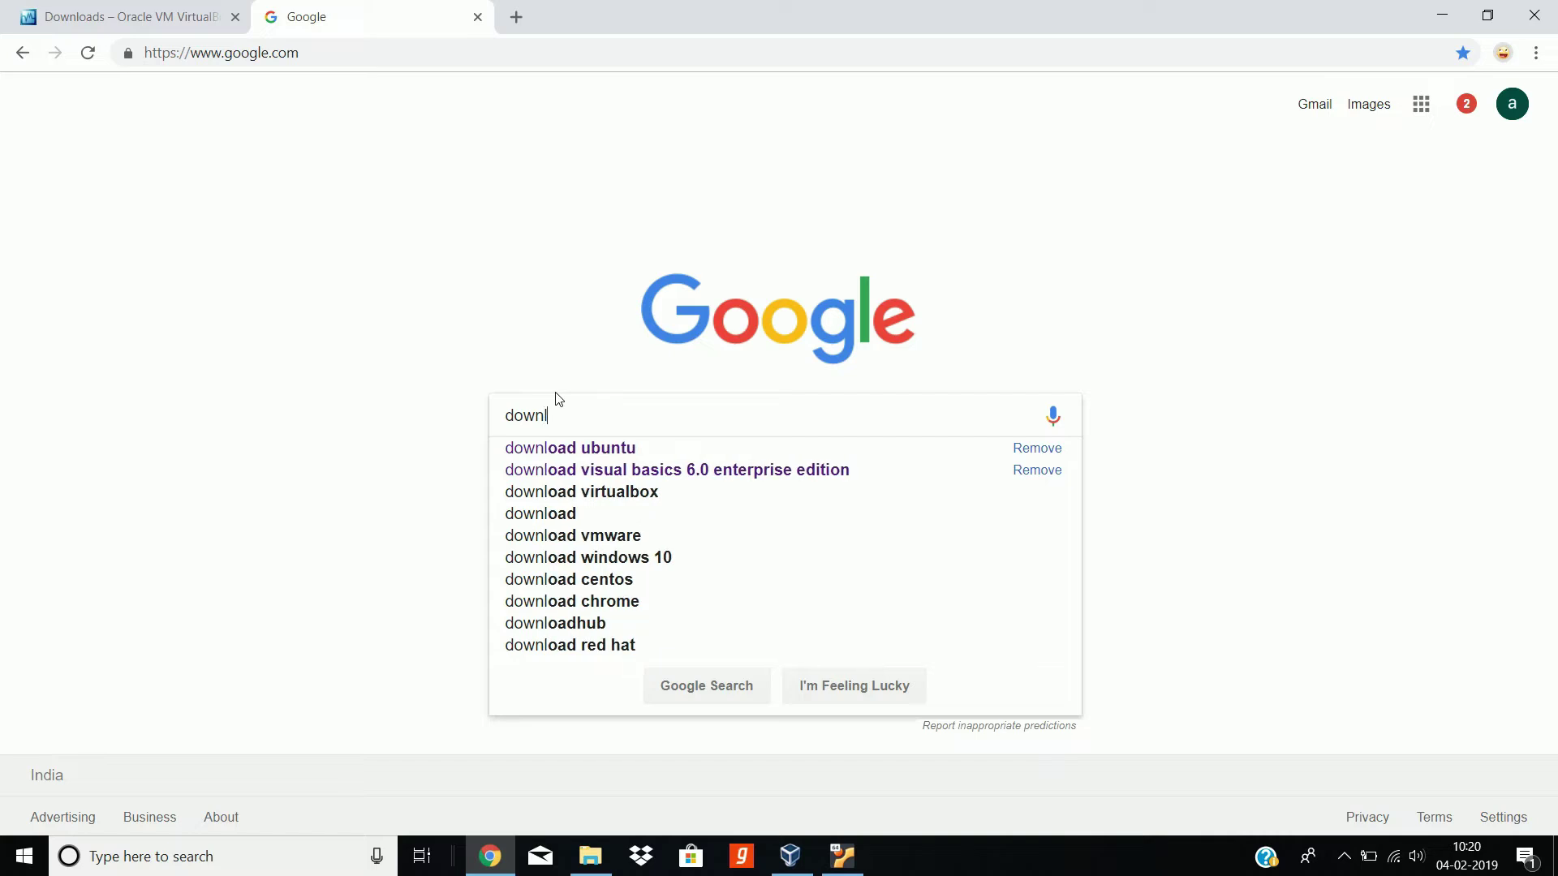
pyautogui.write('oad ubuntu')
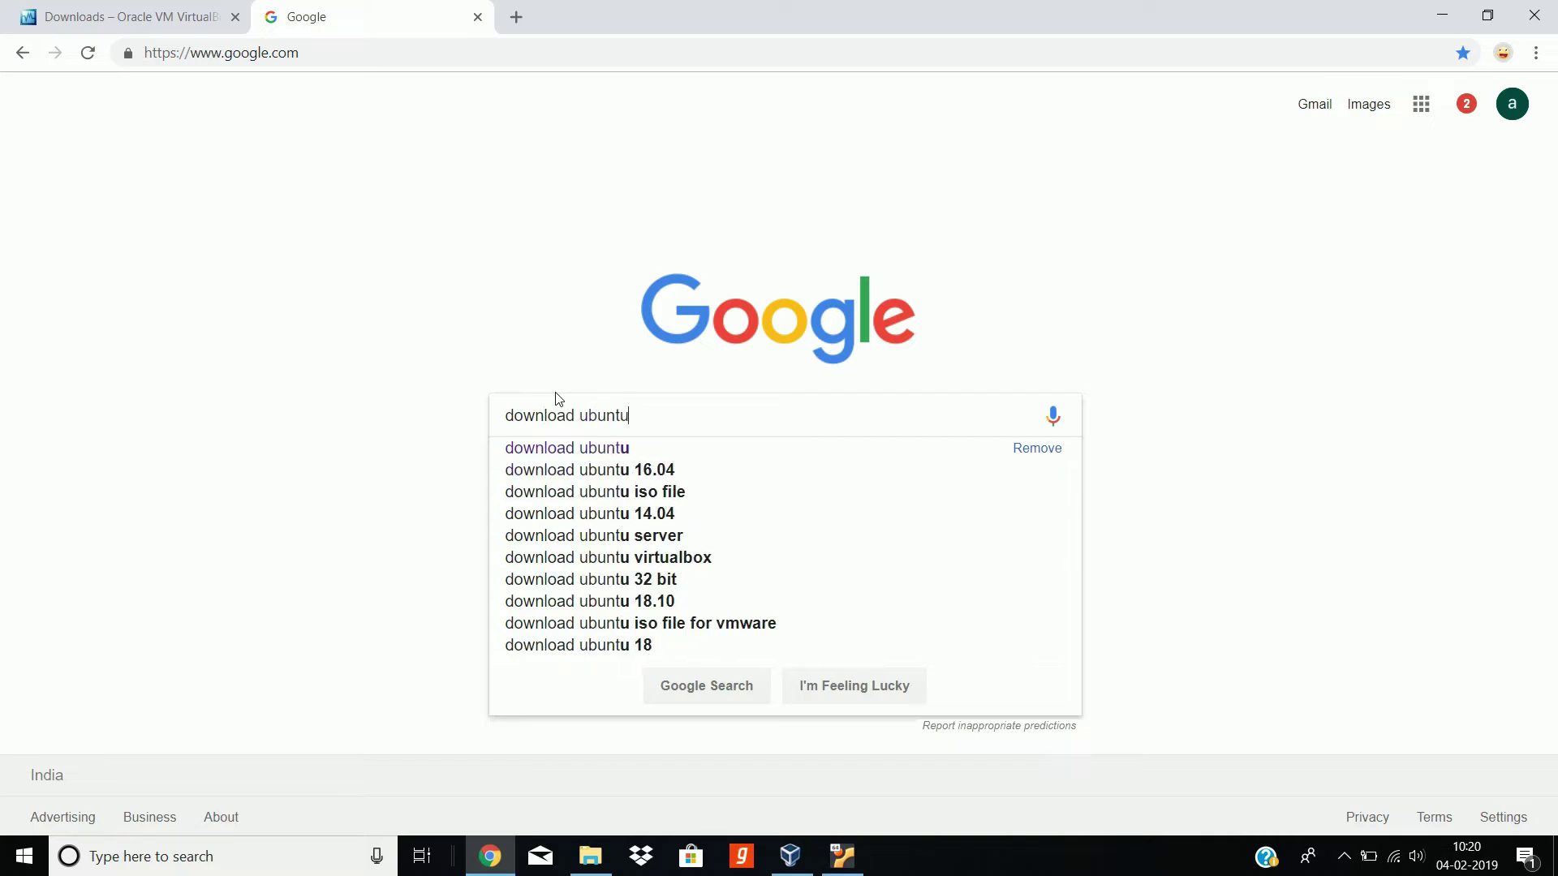
pyautogui.press('Return')
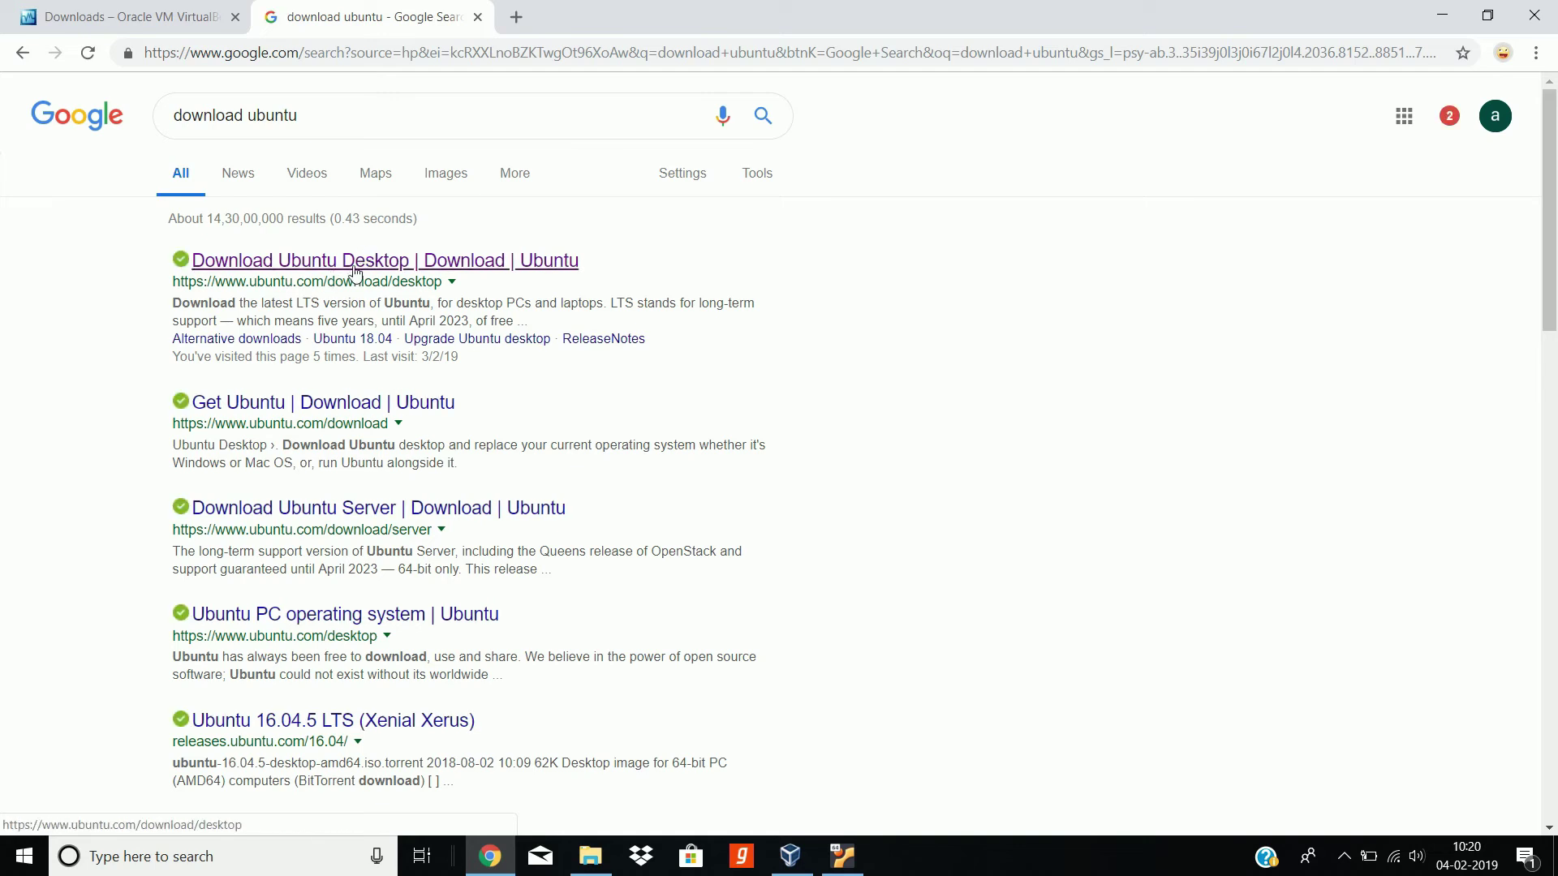
# Step: Download Ubuntu 18.04.1 LTS Desktop from its page, cancelling the duplicate Save As
pyautogui.click(351, 268)
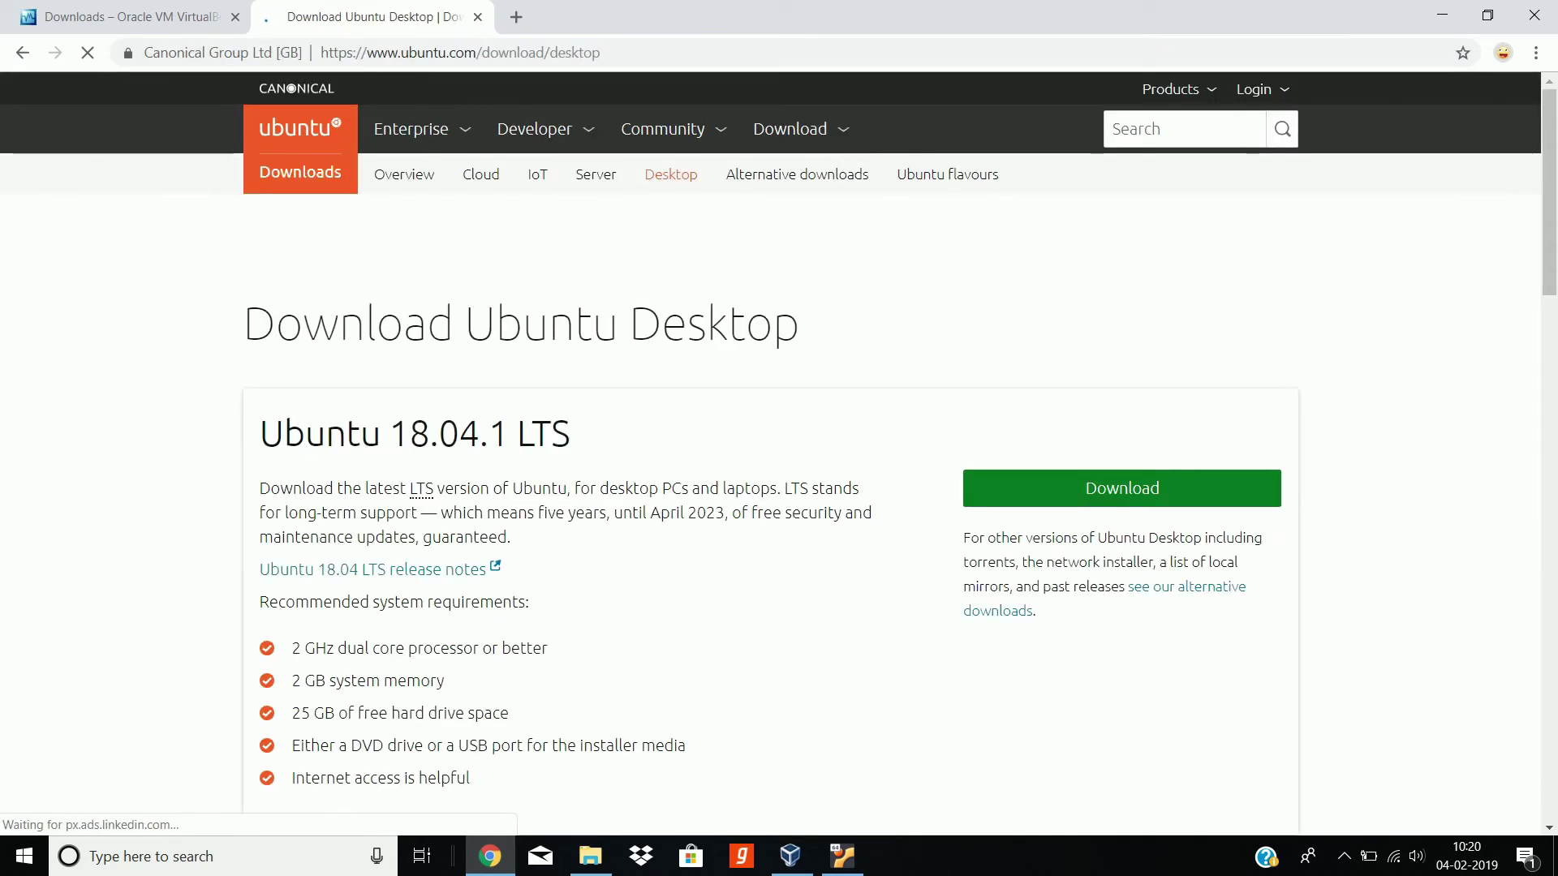
pyautogui.scroll(-3, 342, 238)
pyautogui.scroll(1, 341, 238)
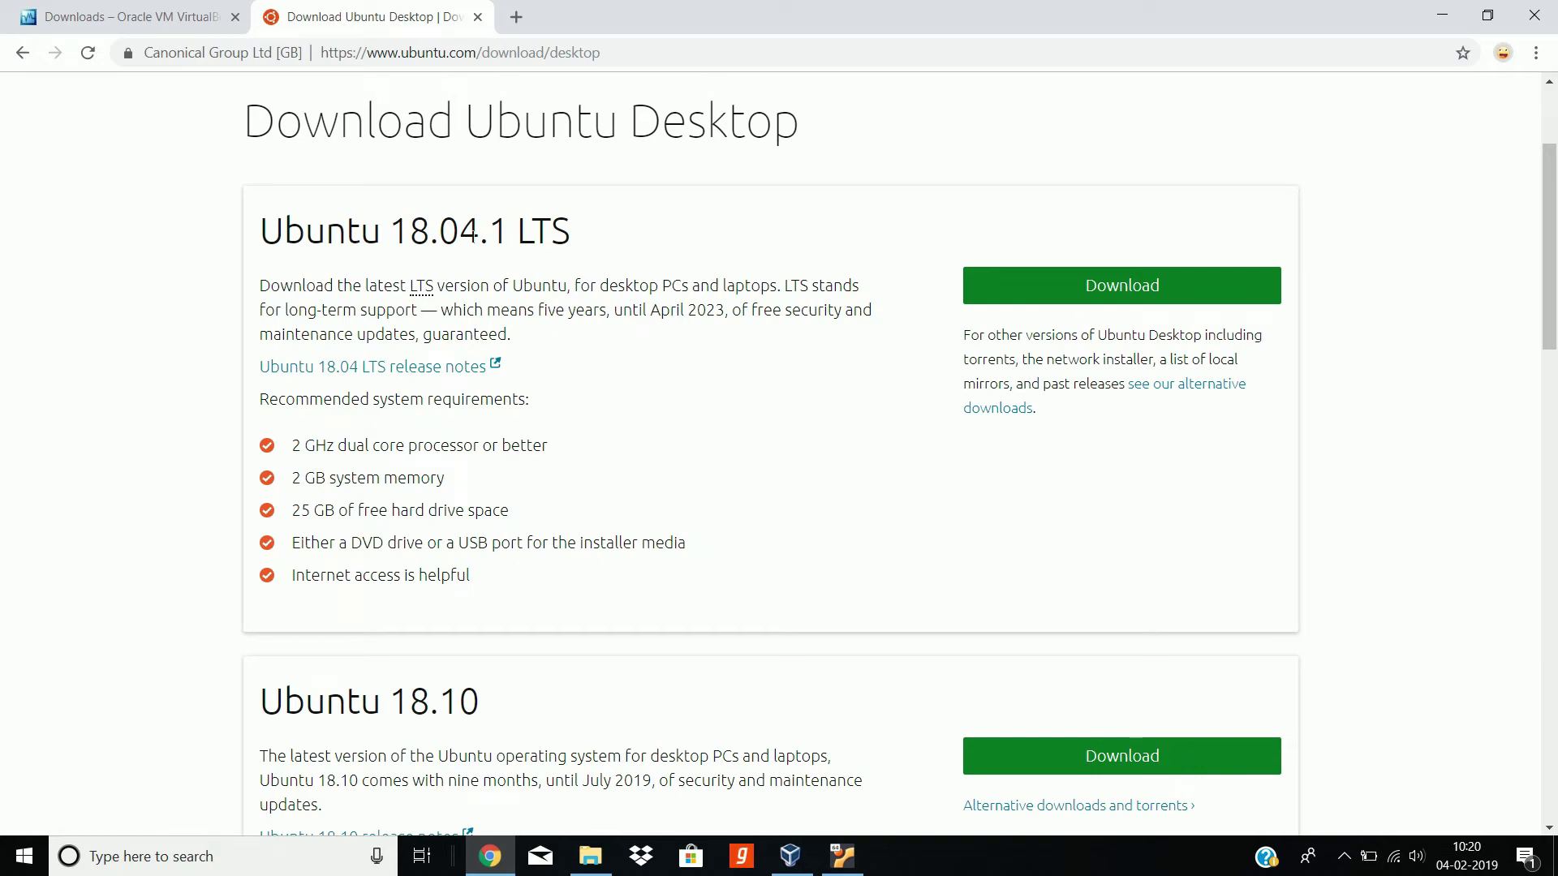
pyautogui.doubleClick(568, 234)
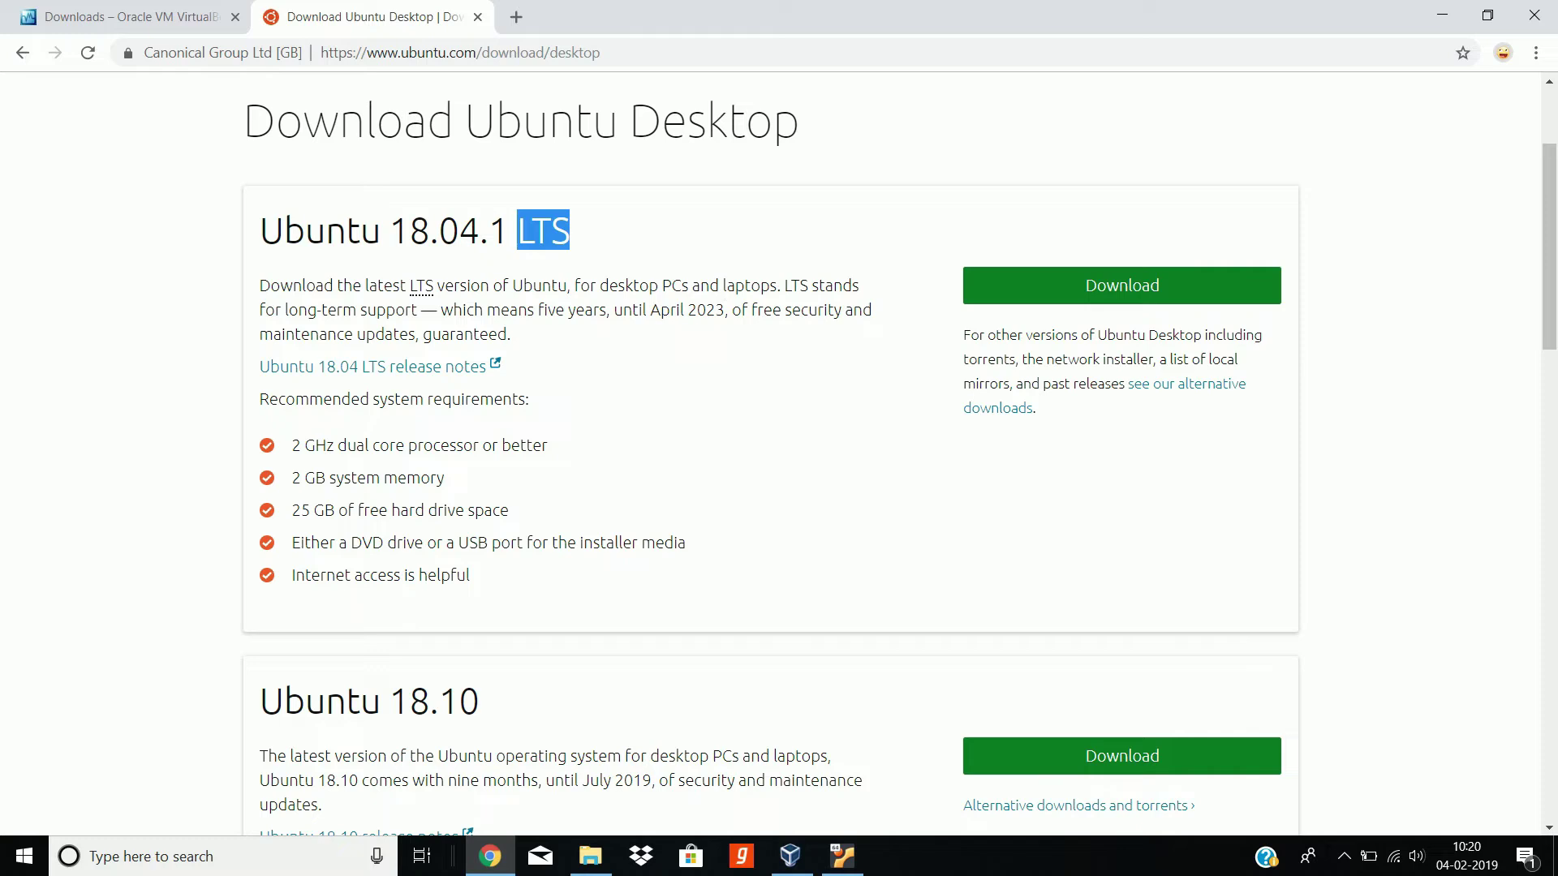
pyautogui.scroll(3, 789, 397)
pyautogui.click(688, 442)
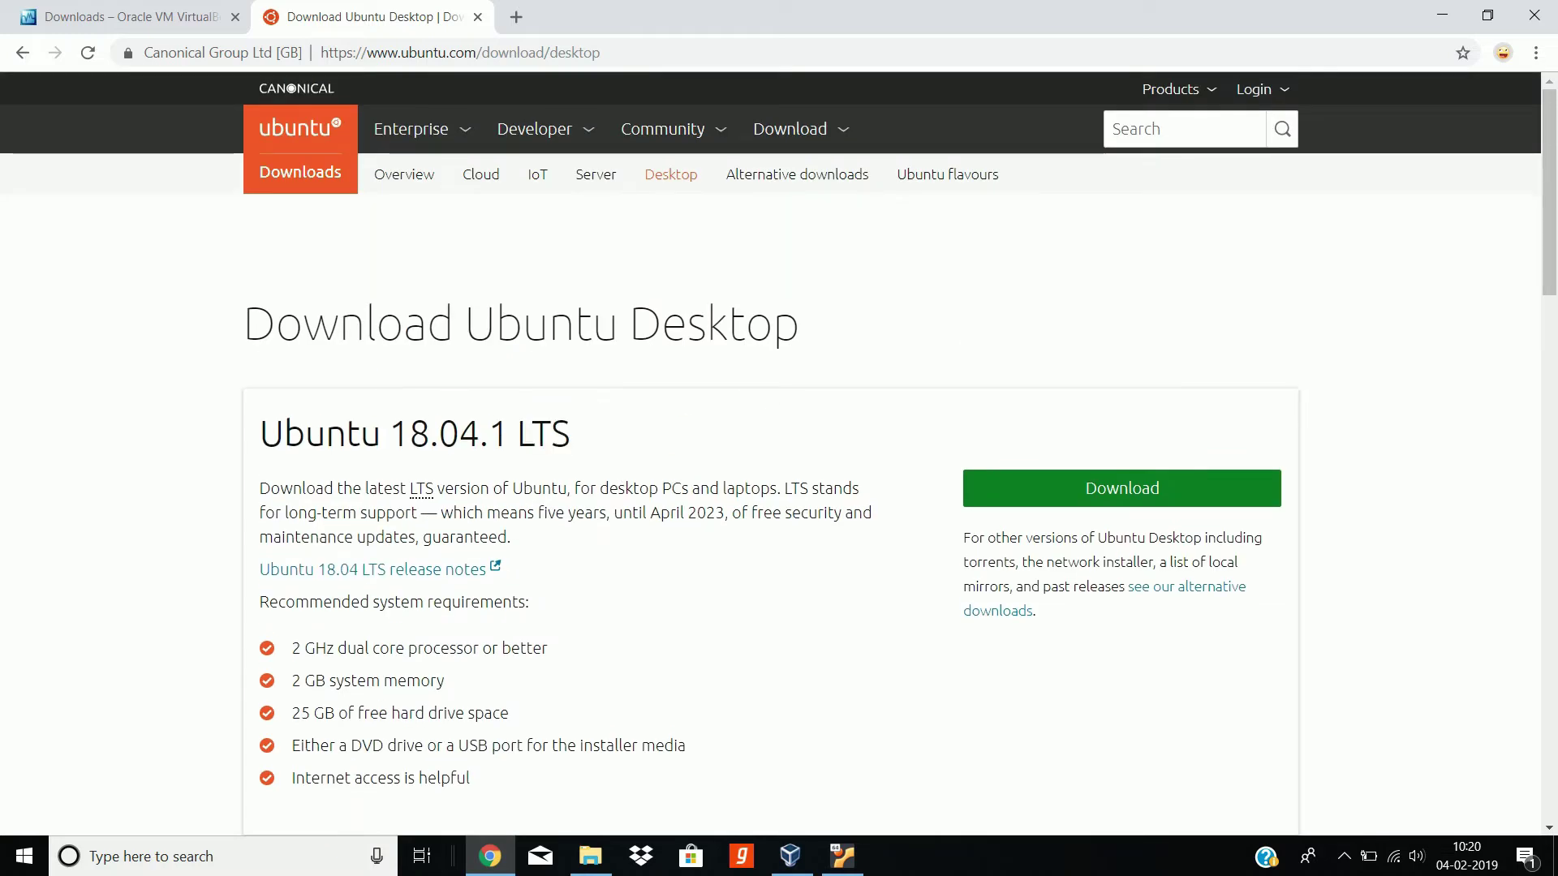
pyautogui.click(1088, 491)
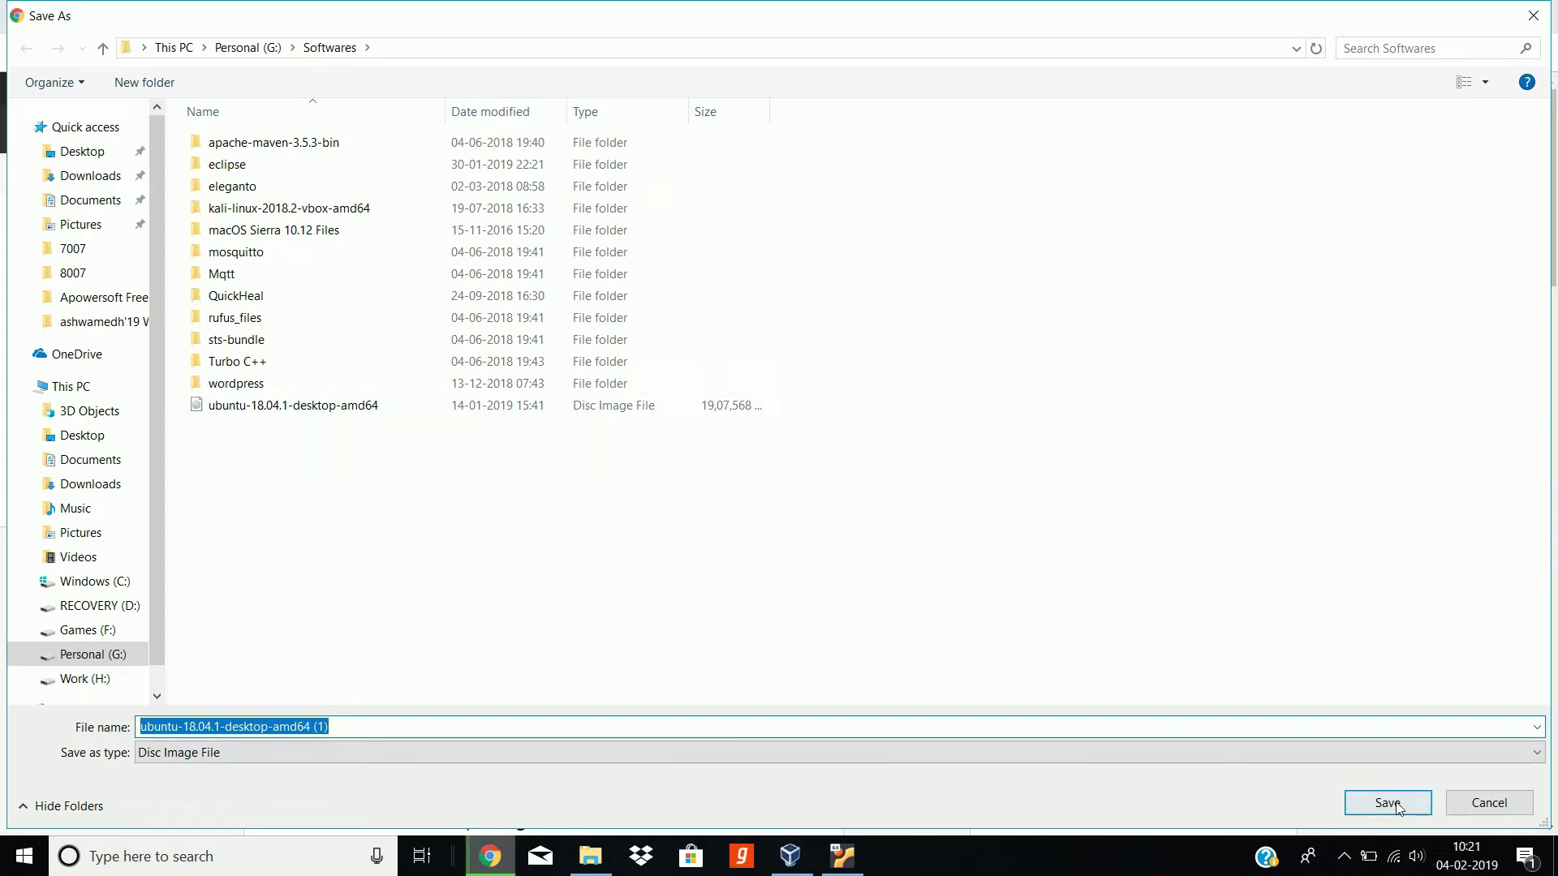
pyautogui.click(1474, 791)
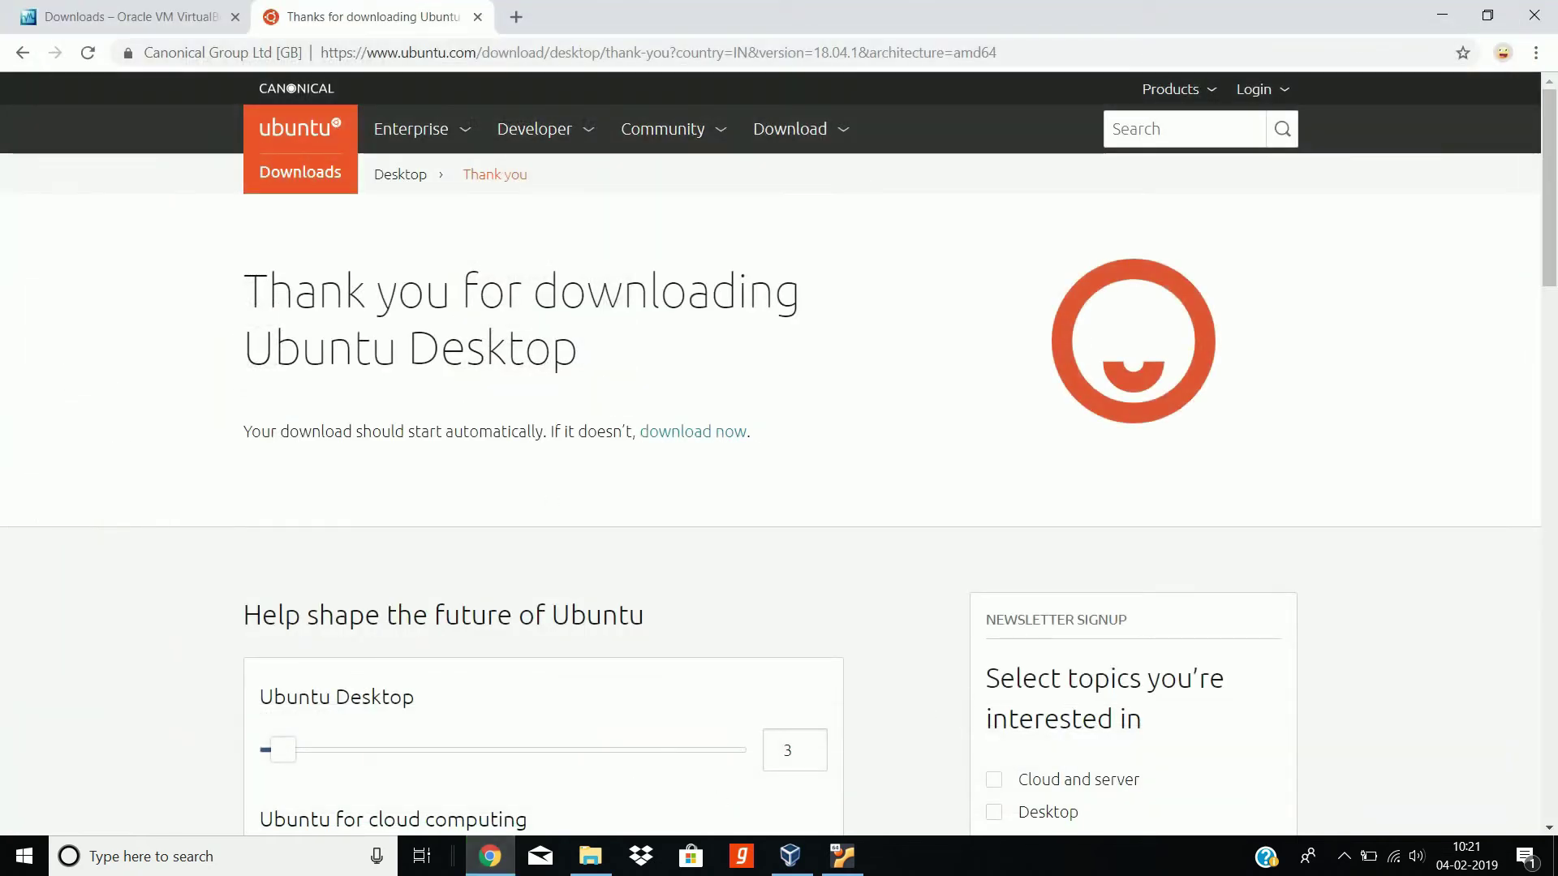
# Step: Select ubuntu-18.04.1-desktop-amd64.iso as Ubuntu18's start-up disk and start it
pyautogui.click(1442, 14)
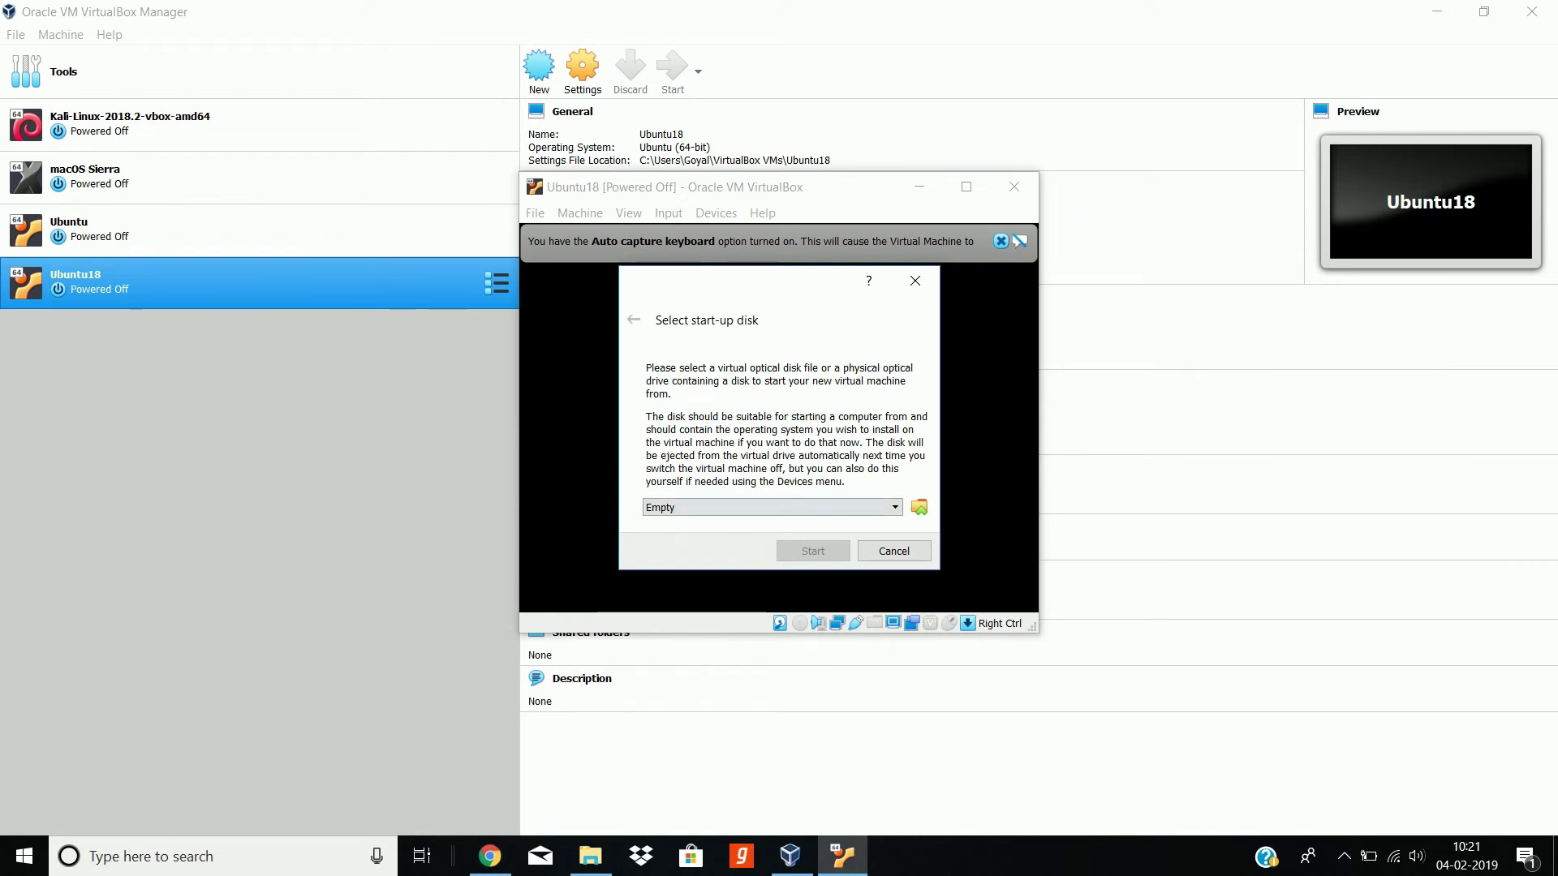
pyautogui.click(917, 507)
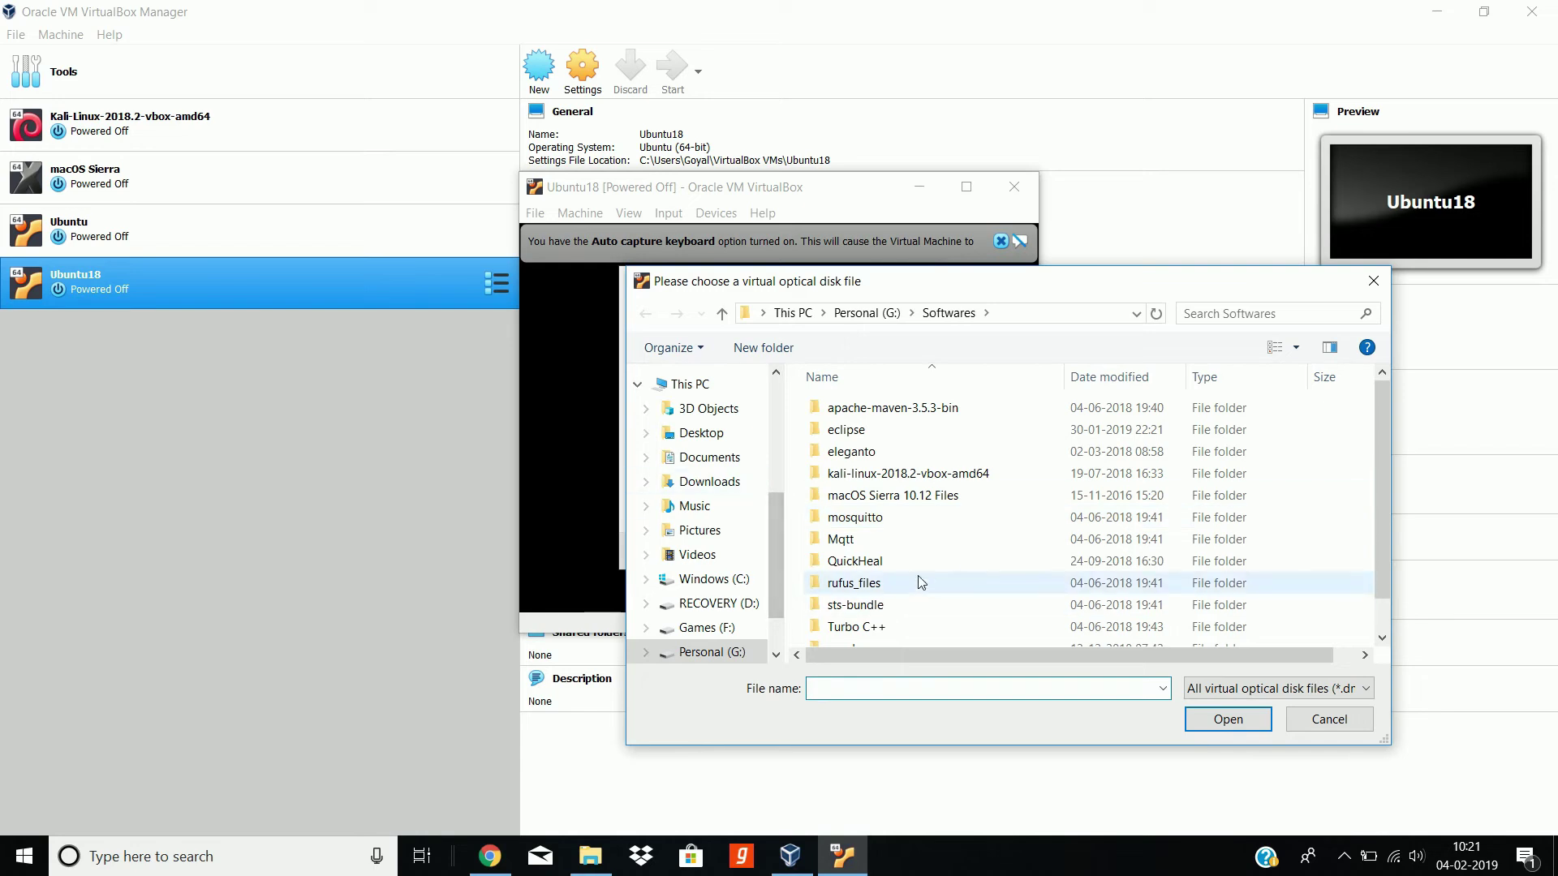
pyautogui.scroll(-1, 919, 576)
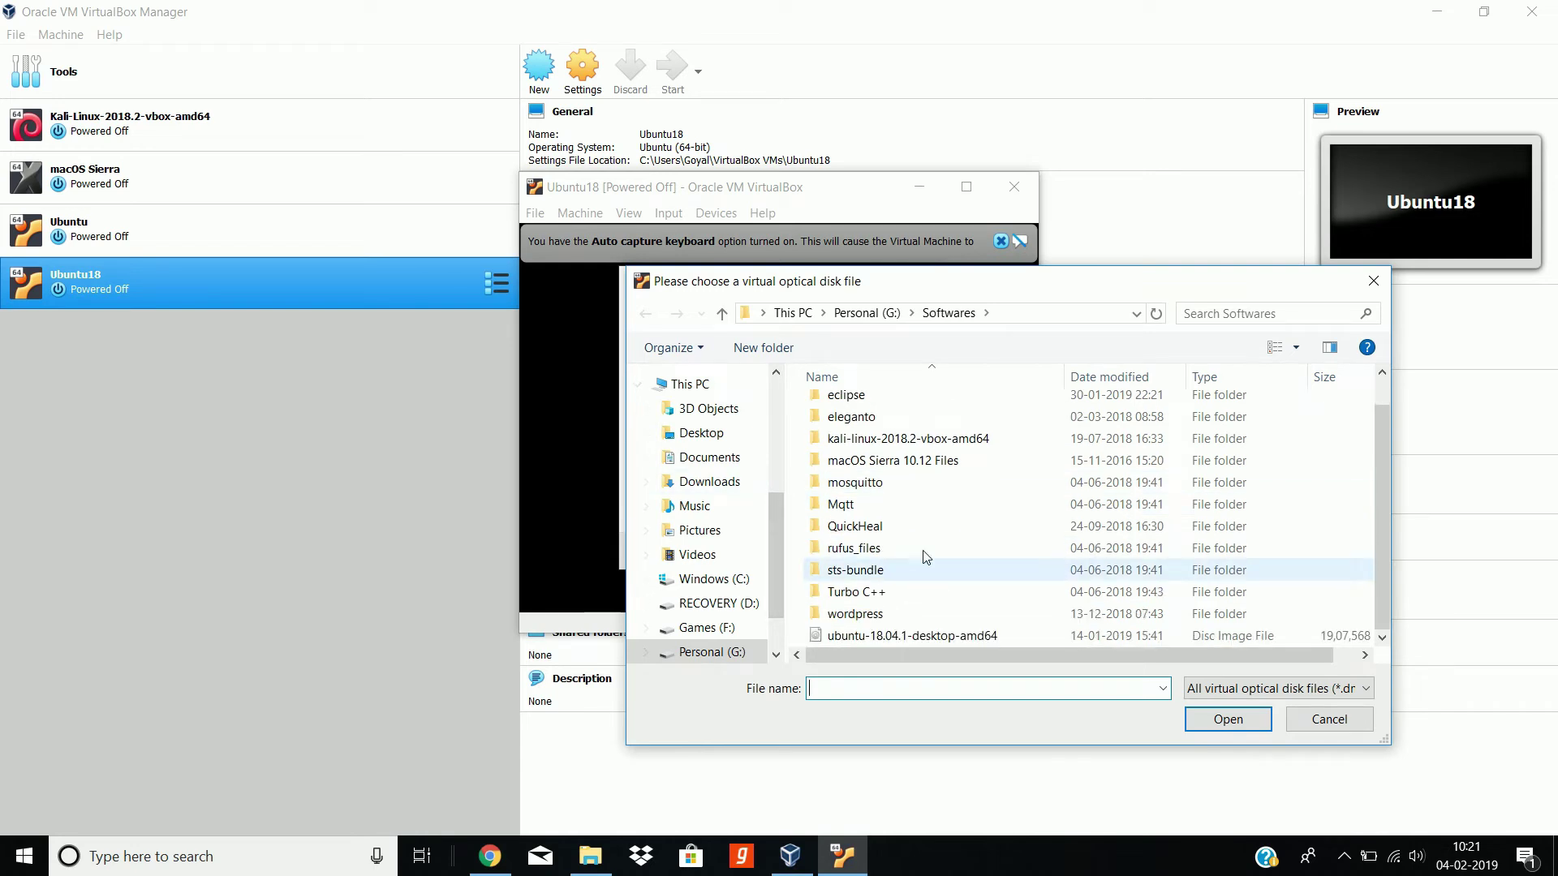
pyautogui.click(967, 637)
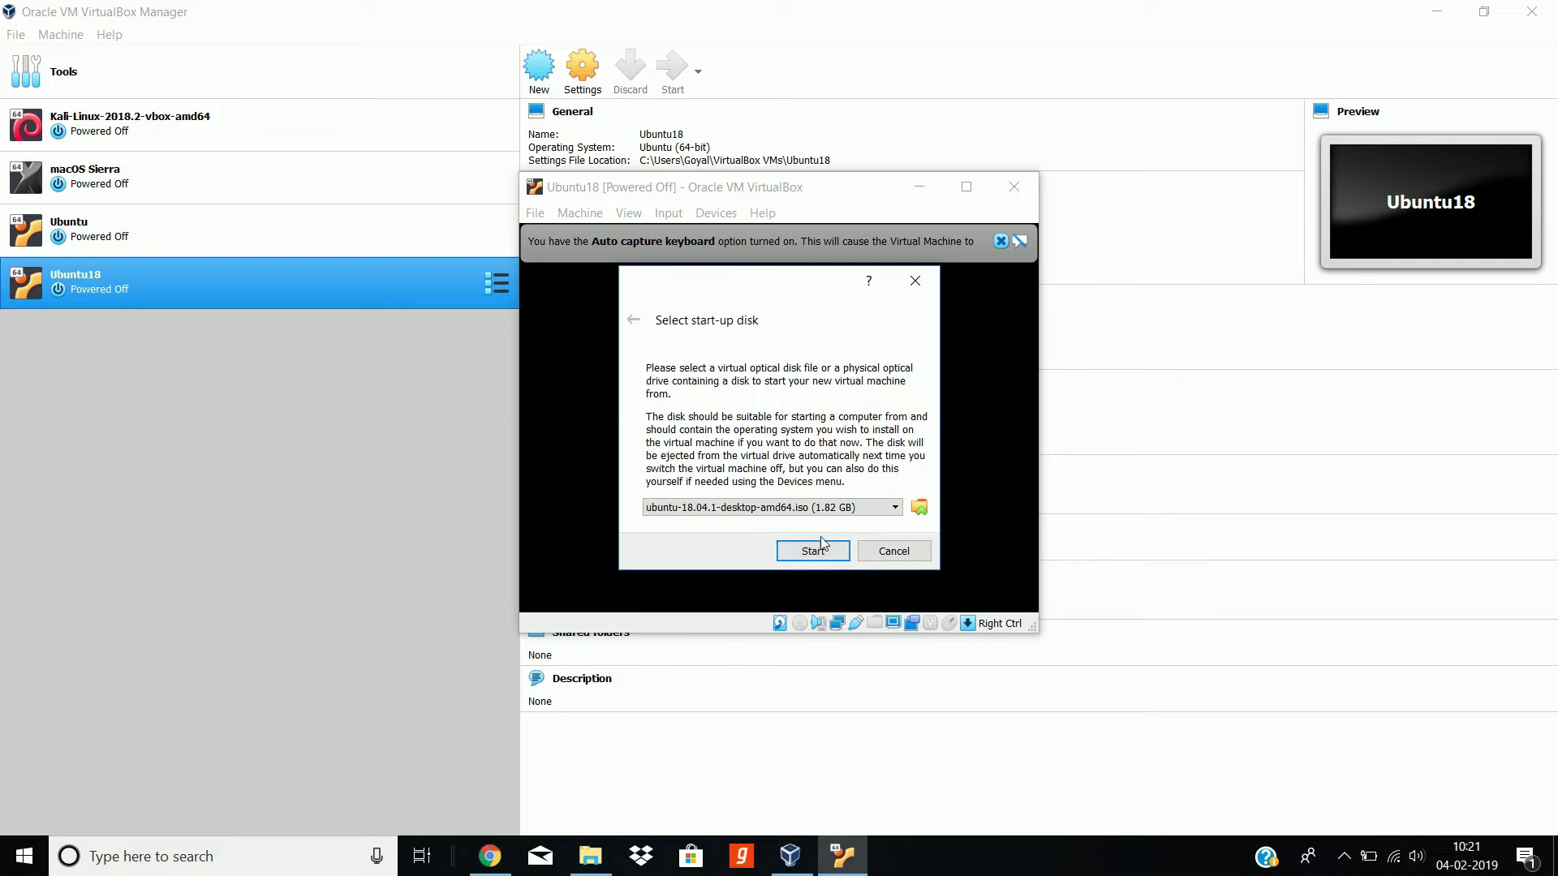
pyautogui.click(813, 551)
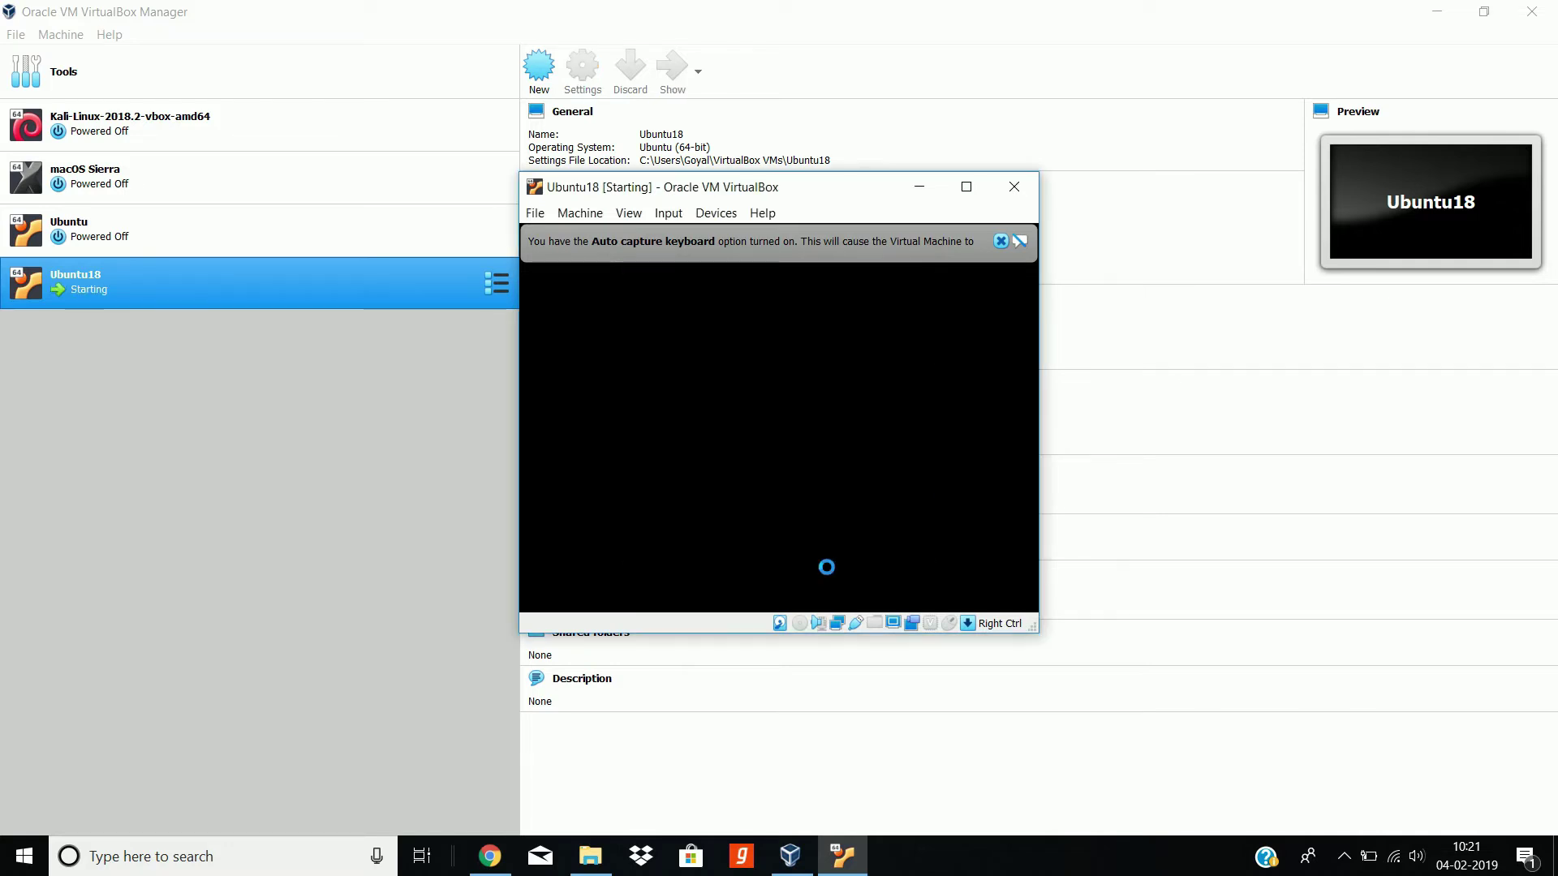
# Step: Maximize the Ubuntu18 VM window and wait for the installer's Welcome screen
pyautogui.click(965, 187)
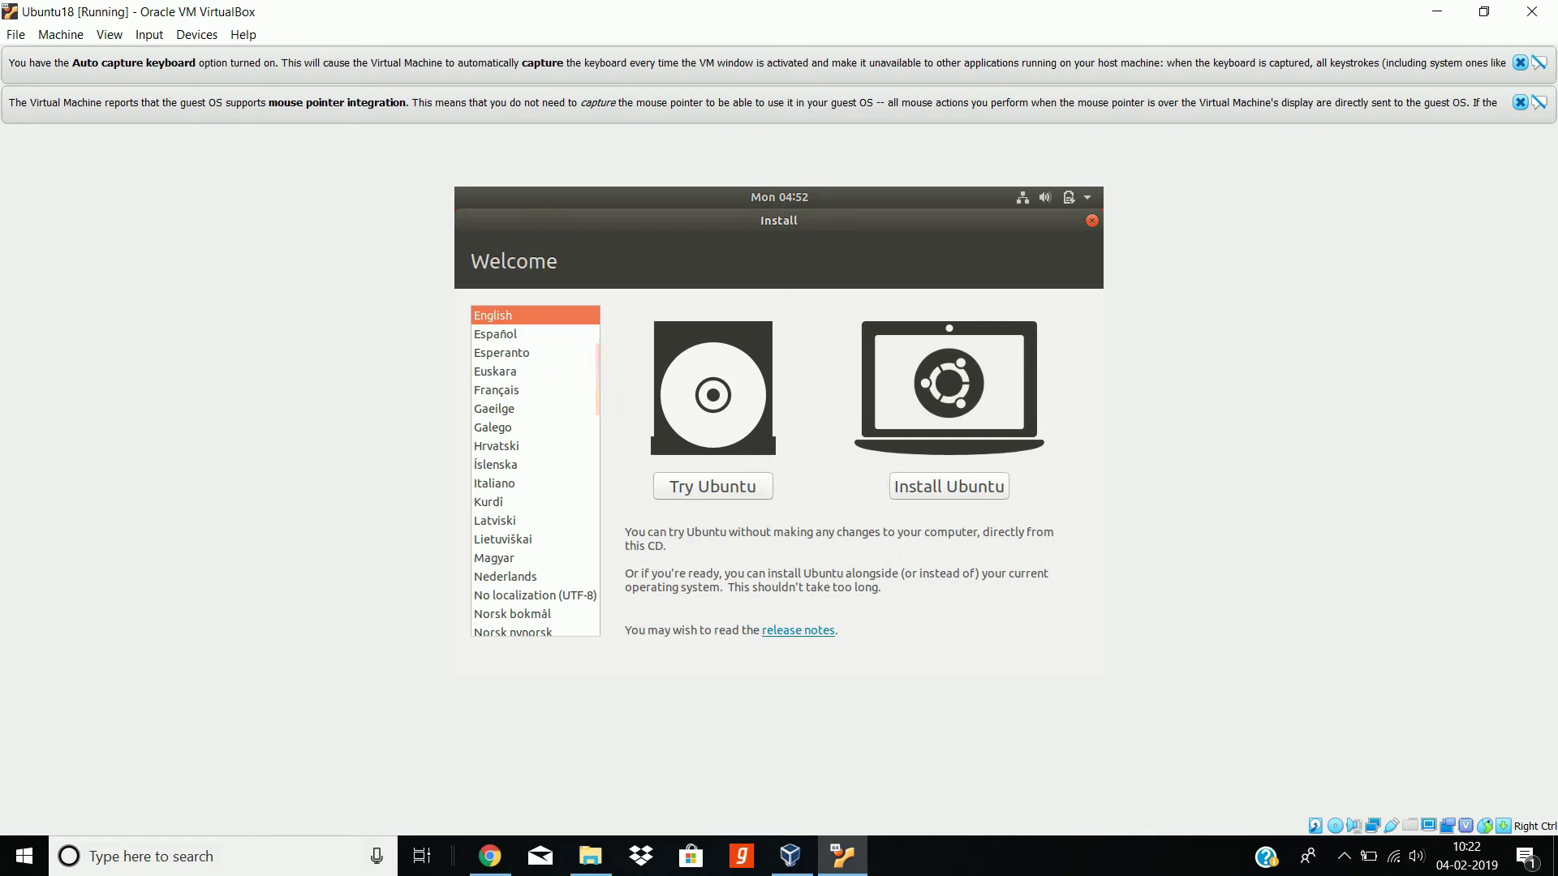
# Step: Choose Install Ubuntu, English (US) keyboard, download updates on, and Erase disk and install
pyautogui.click(968, 488)
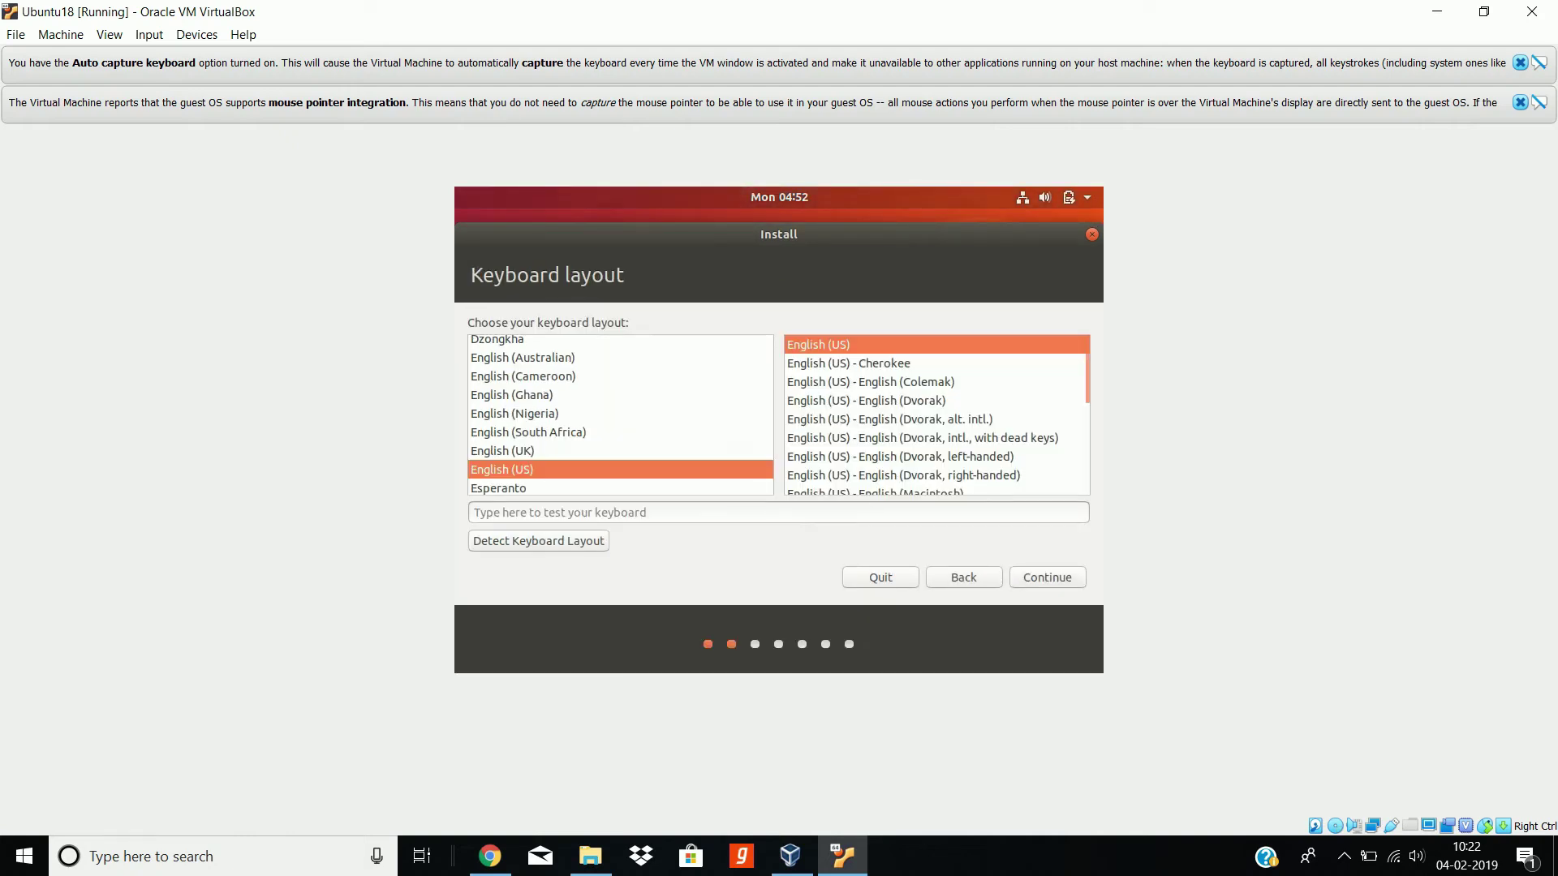
pyautogui.click(1059, 582)
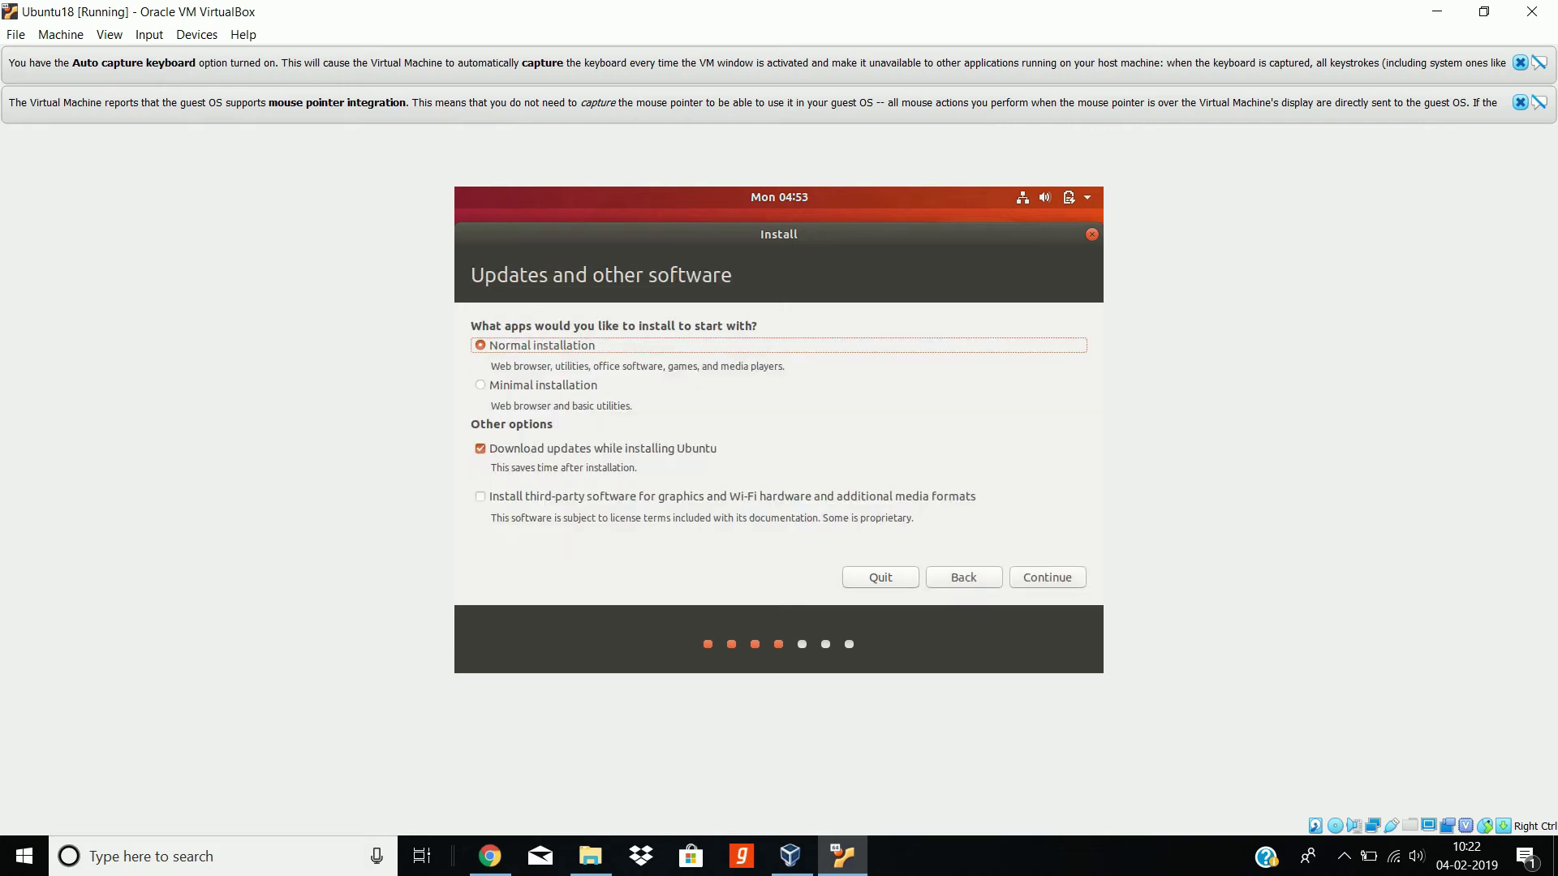
pyautogui.click(480, 449)
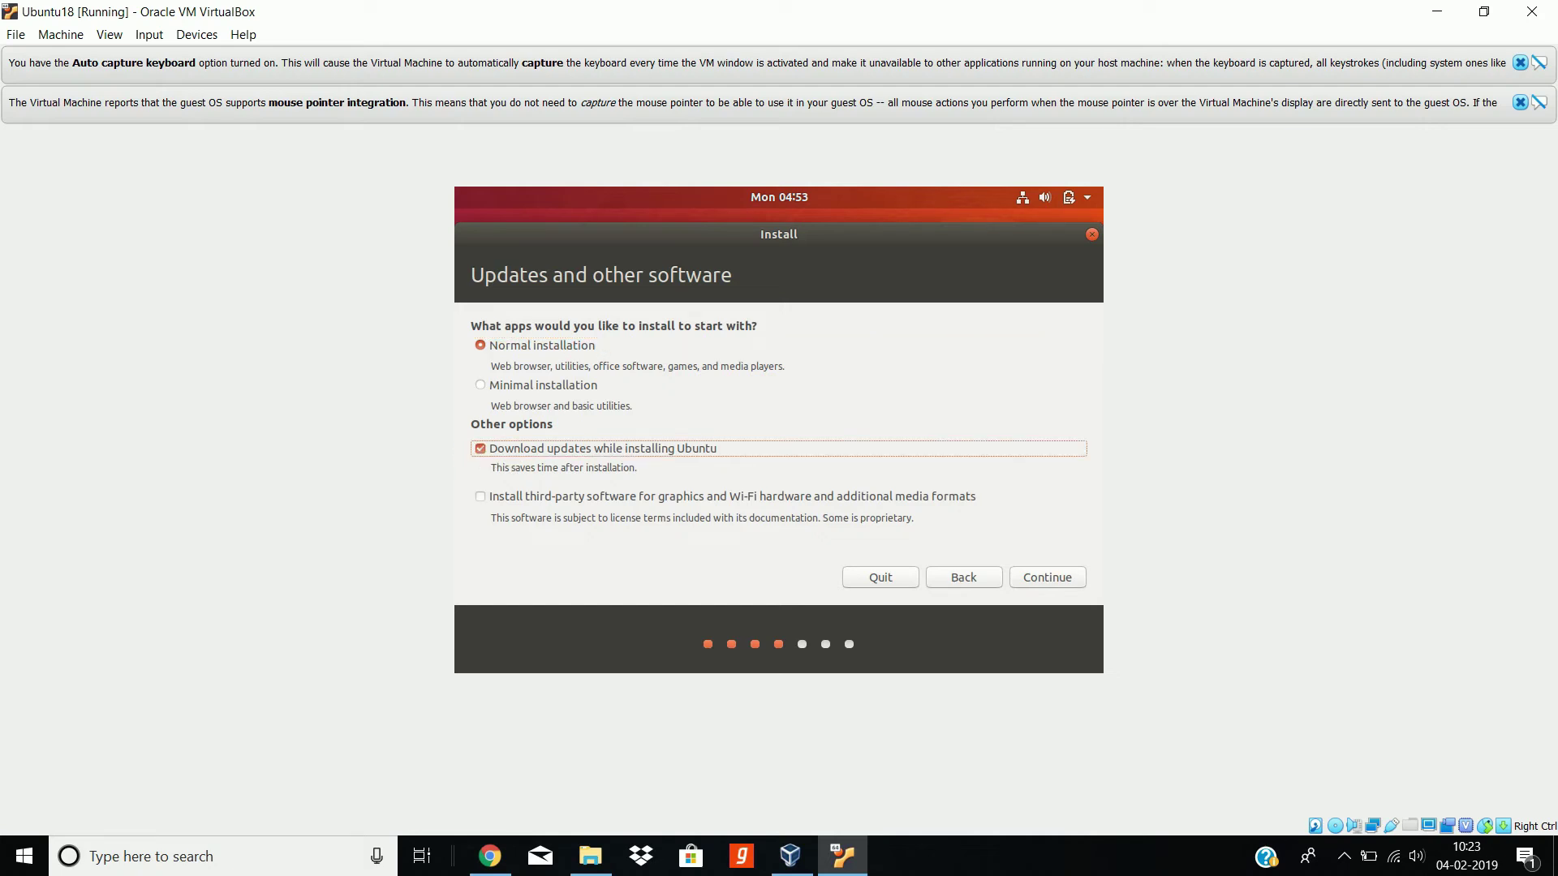
pyautogui.click(484, 454)
pyautogui.click(1064, 586)
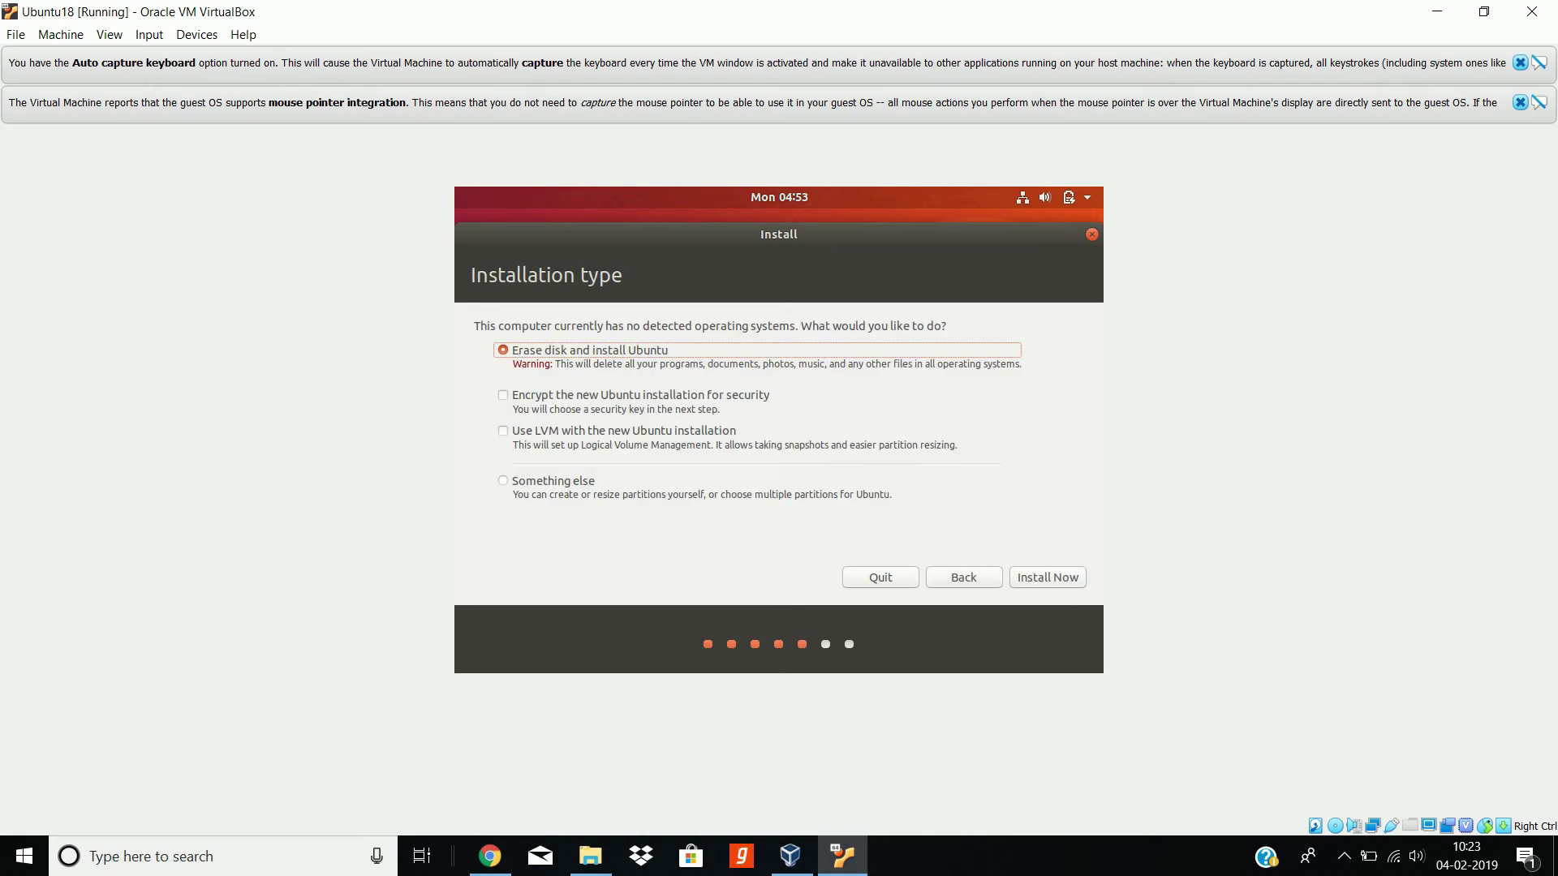
pyautogui.click(1046, 579)
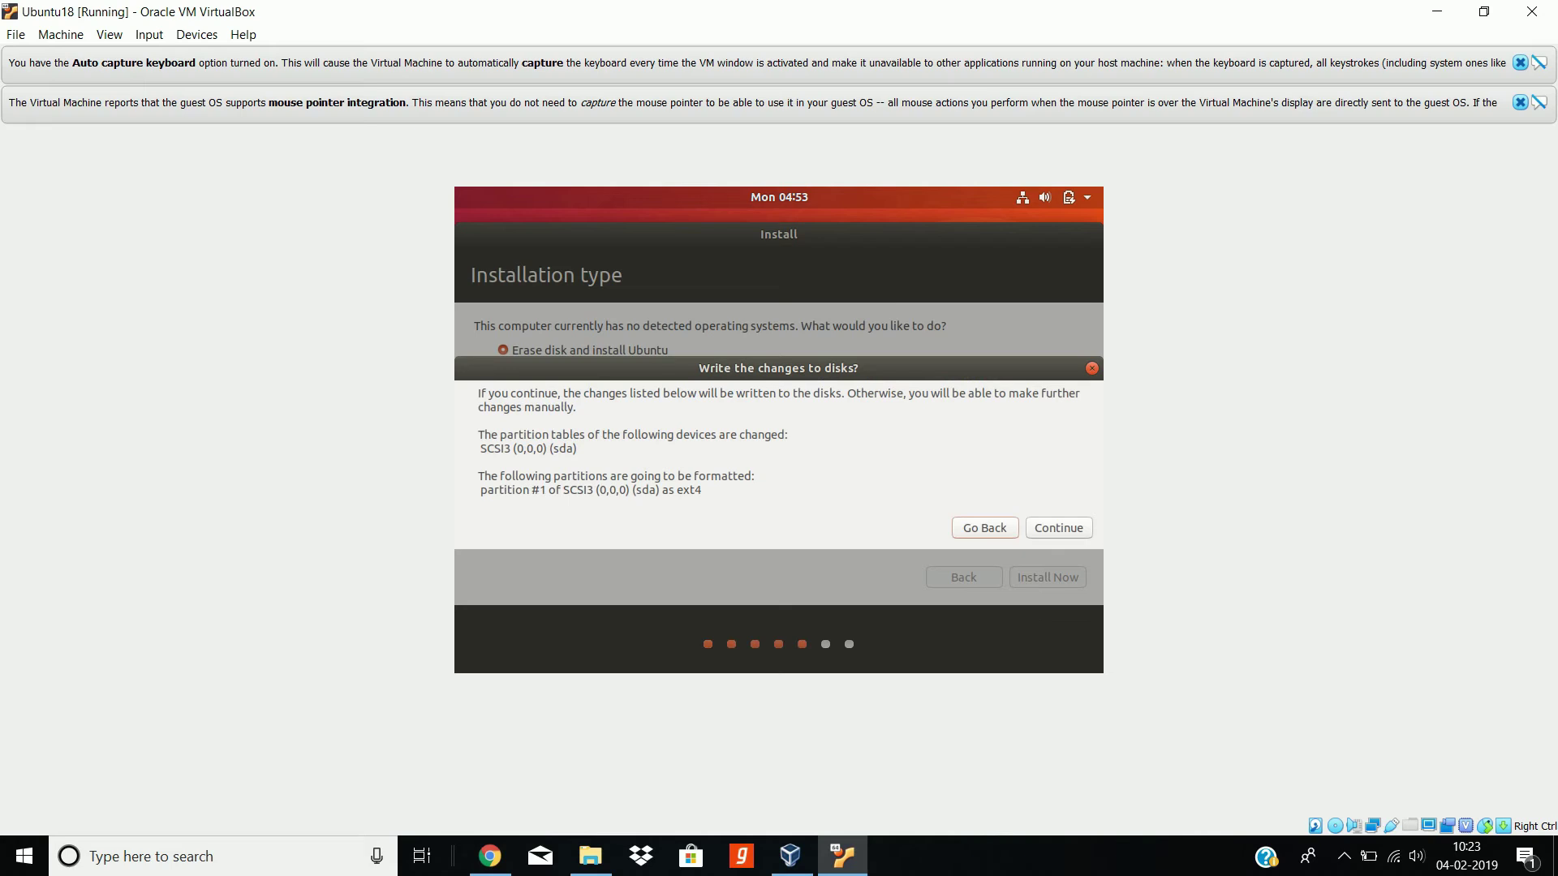
# Step: Confirm writing the ext4 partition changes and set the location to Kolkata, India
pyautogui.press('Escape')
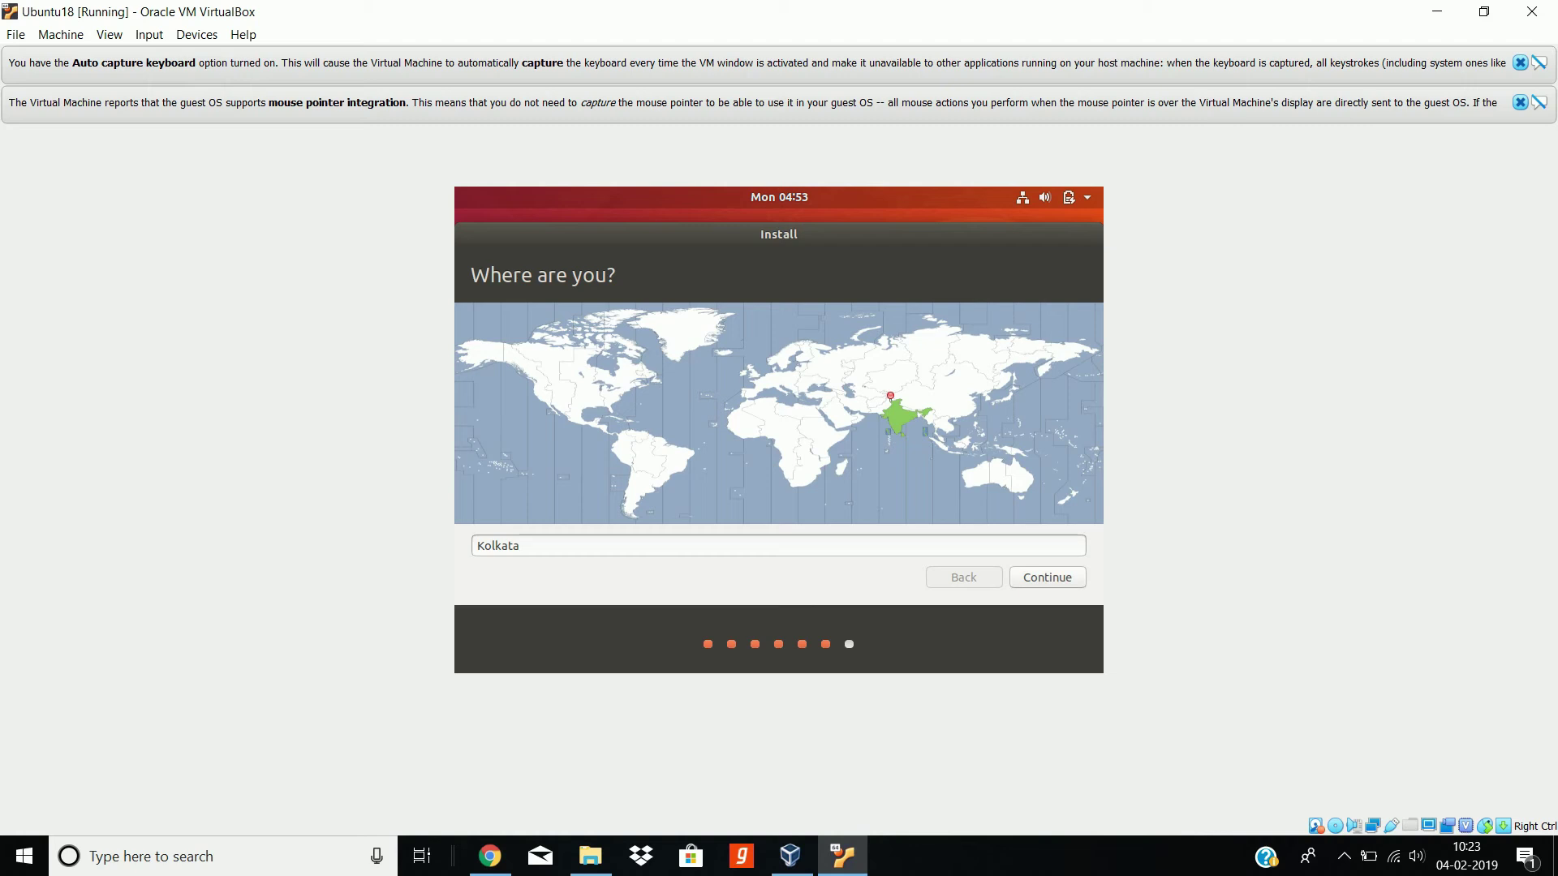
pyautogui.click(898, 420)
pyautogui.click(1075, 584)
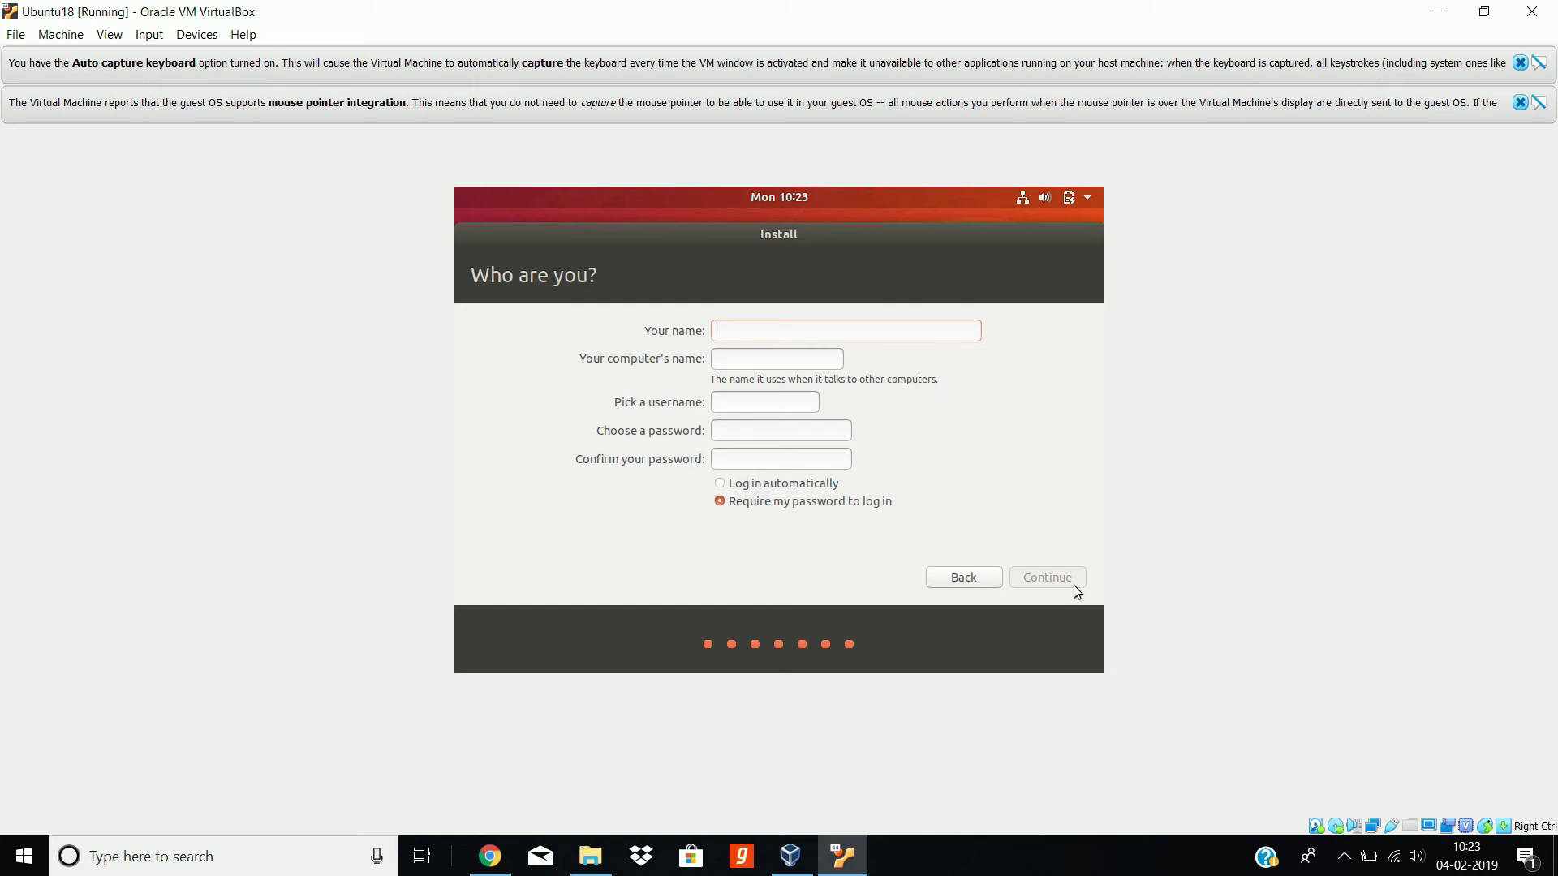
# Step: Enter the user's name and a matching account password, then continue the installation
pyautogui.write('cspedia')
pyautogui.click(806, 437)
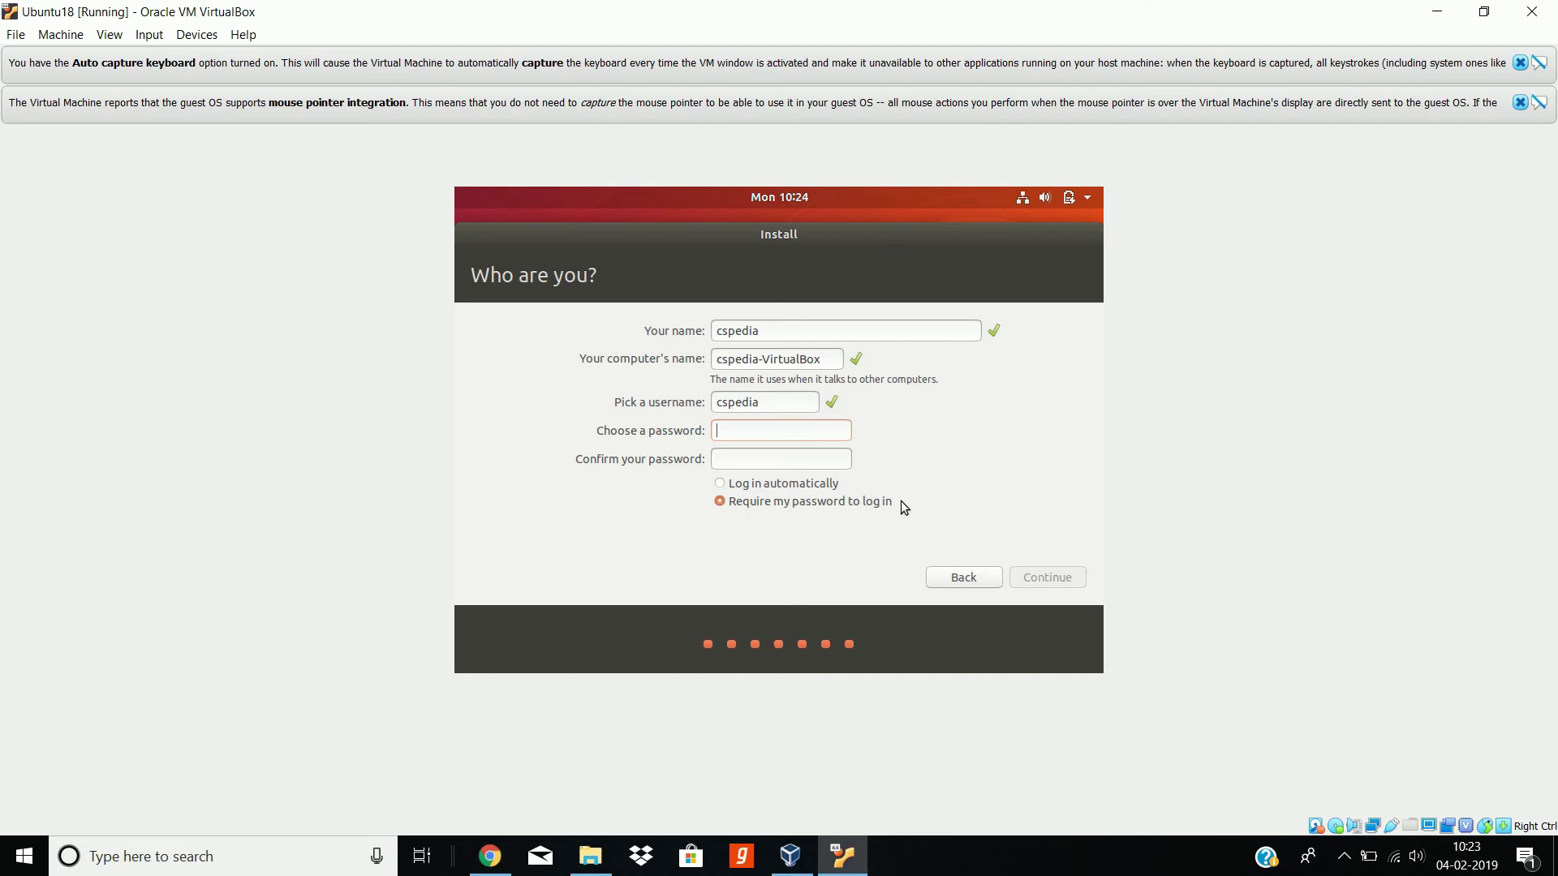
pyautogui.press('Tab')
pyautogui.write('1234')
pyautogui.click(807, 469)
pyautogui.write('1234')
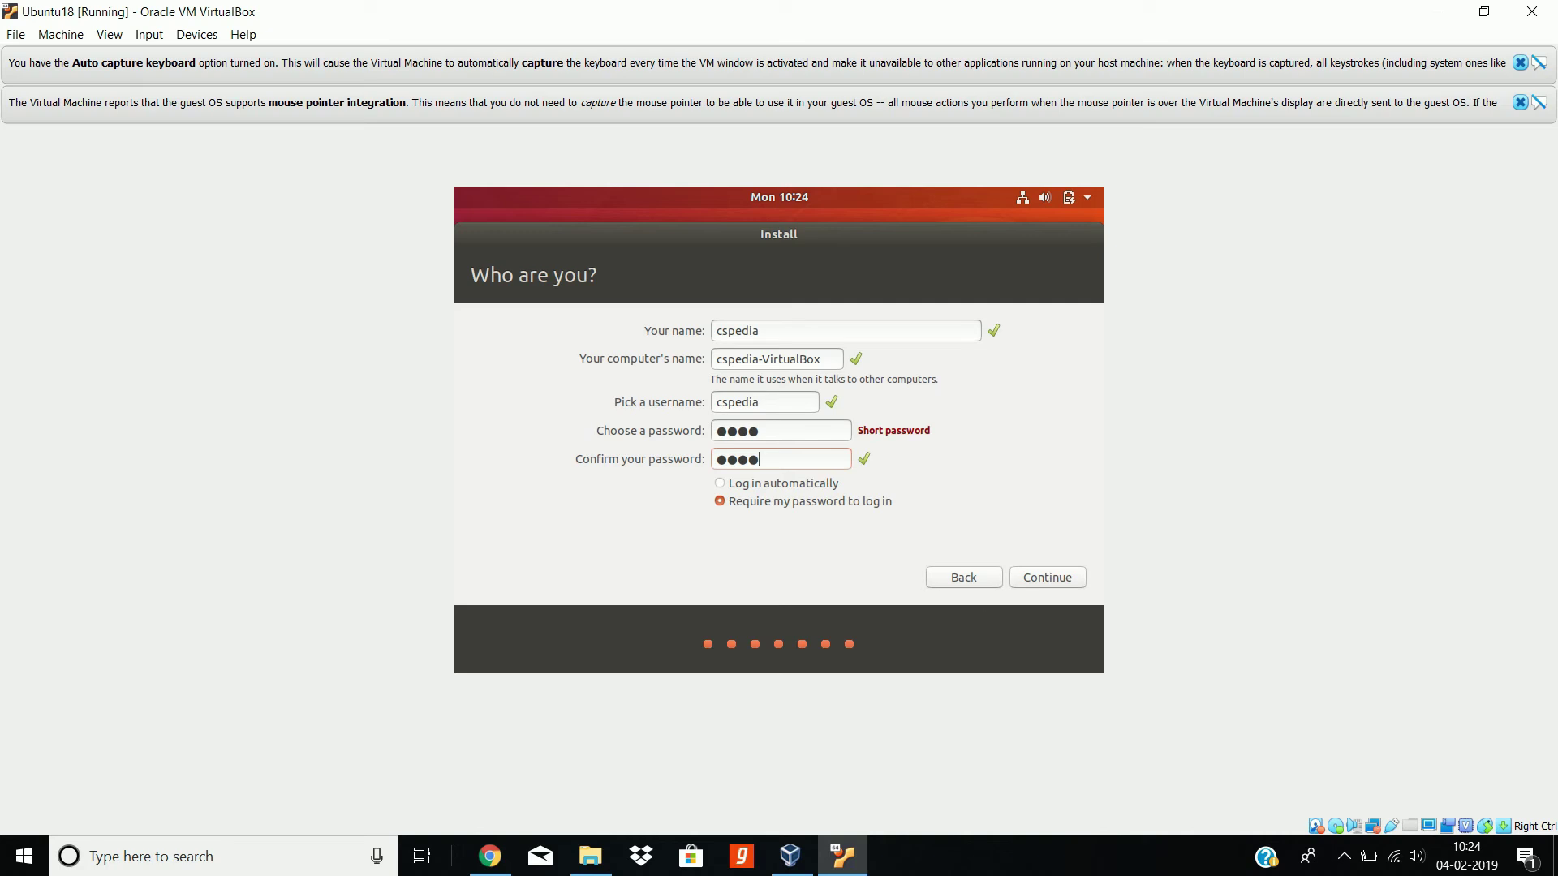
pyautogui.click(1058, 579)
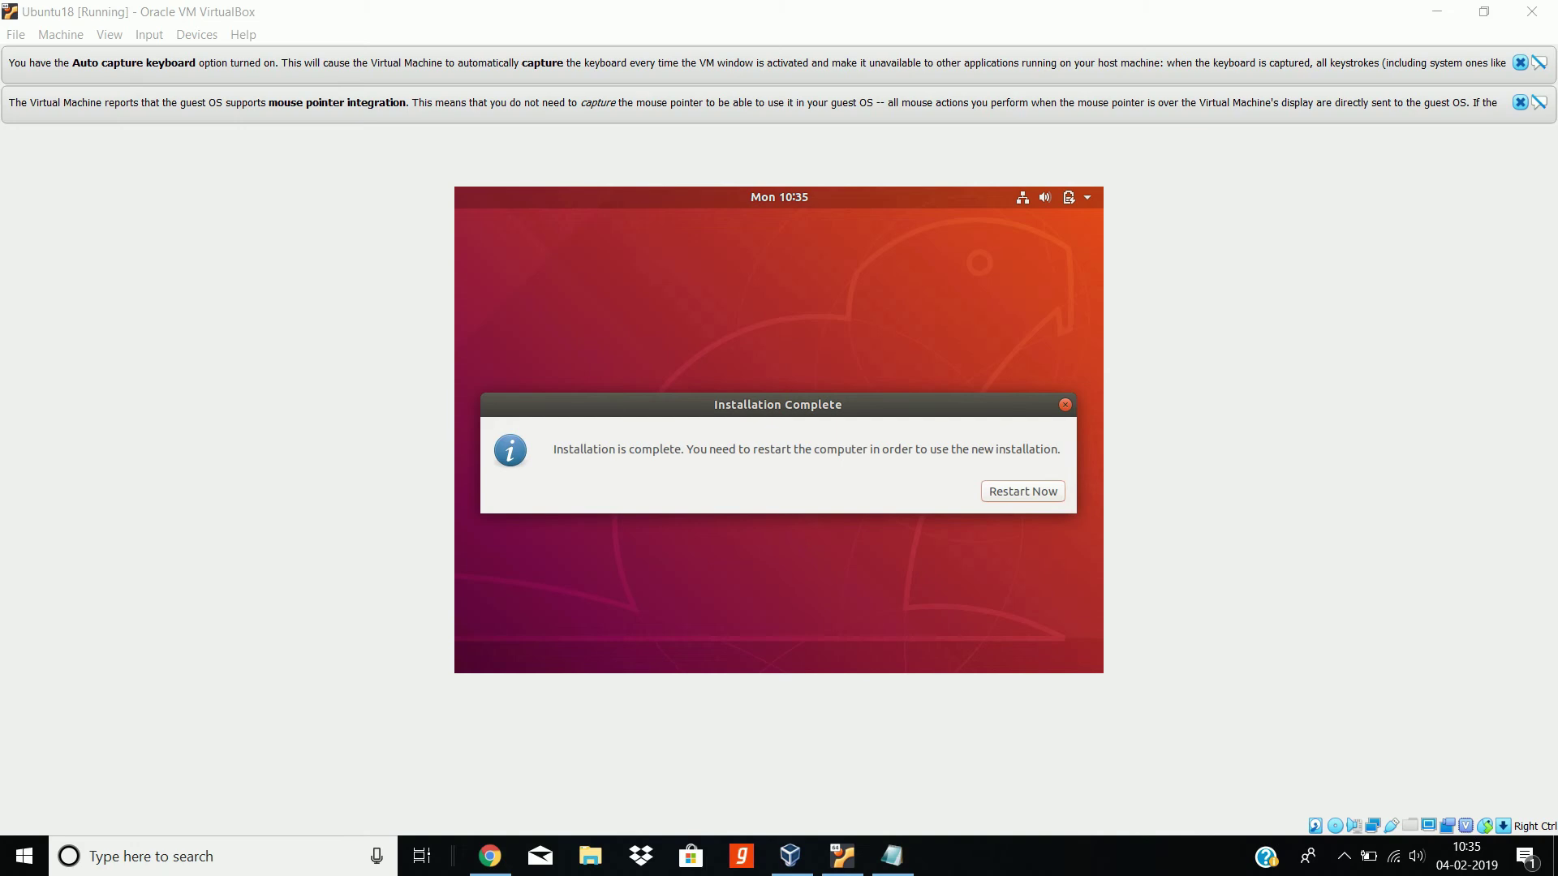
# Step: Restart Ubuntu18 and confirm the remove-media prompt to reach the login screen
pyautogui.click(1038, 499)
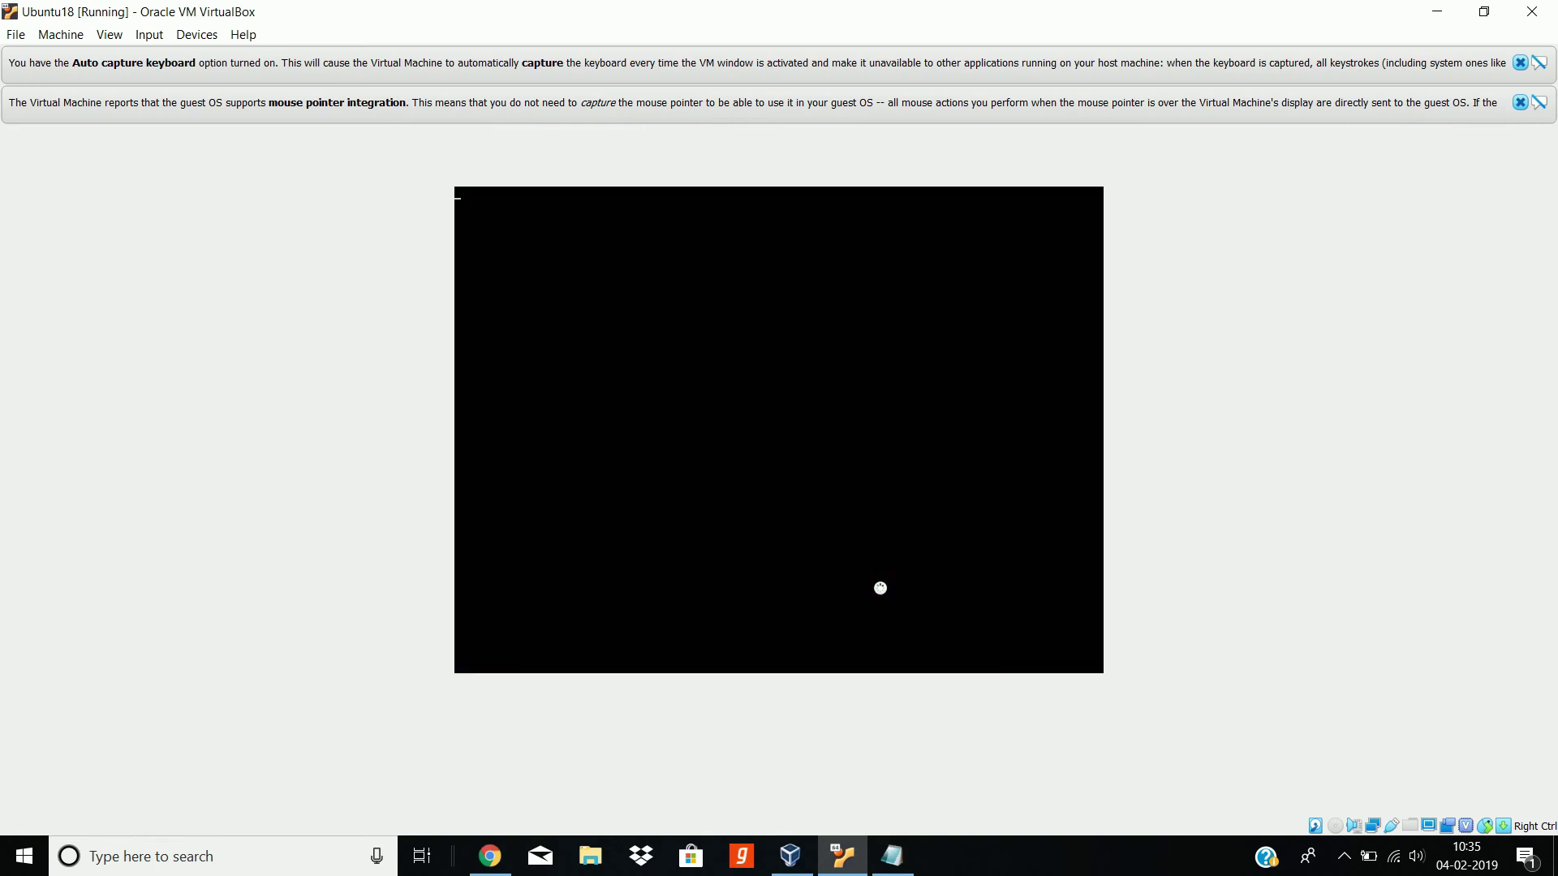
pyautogui.press('Return')
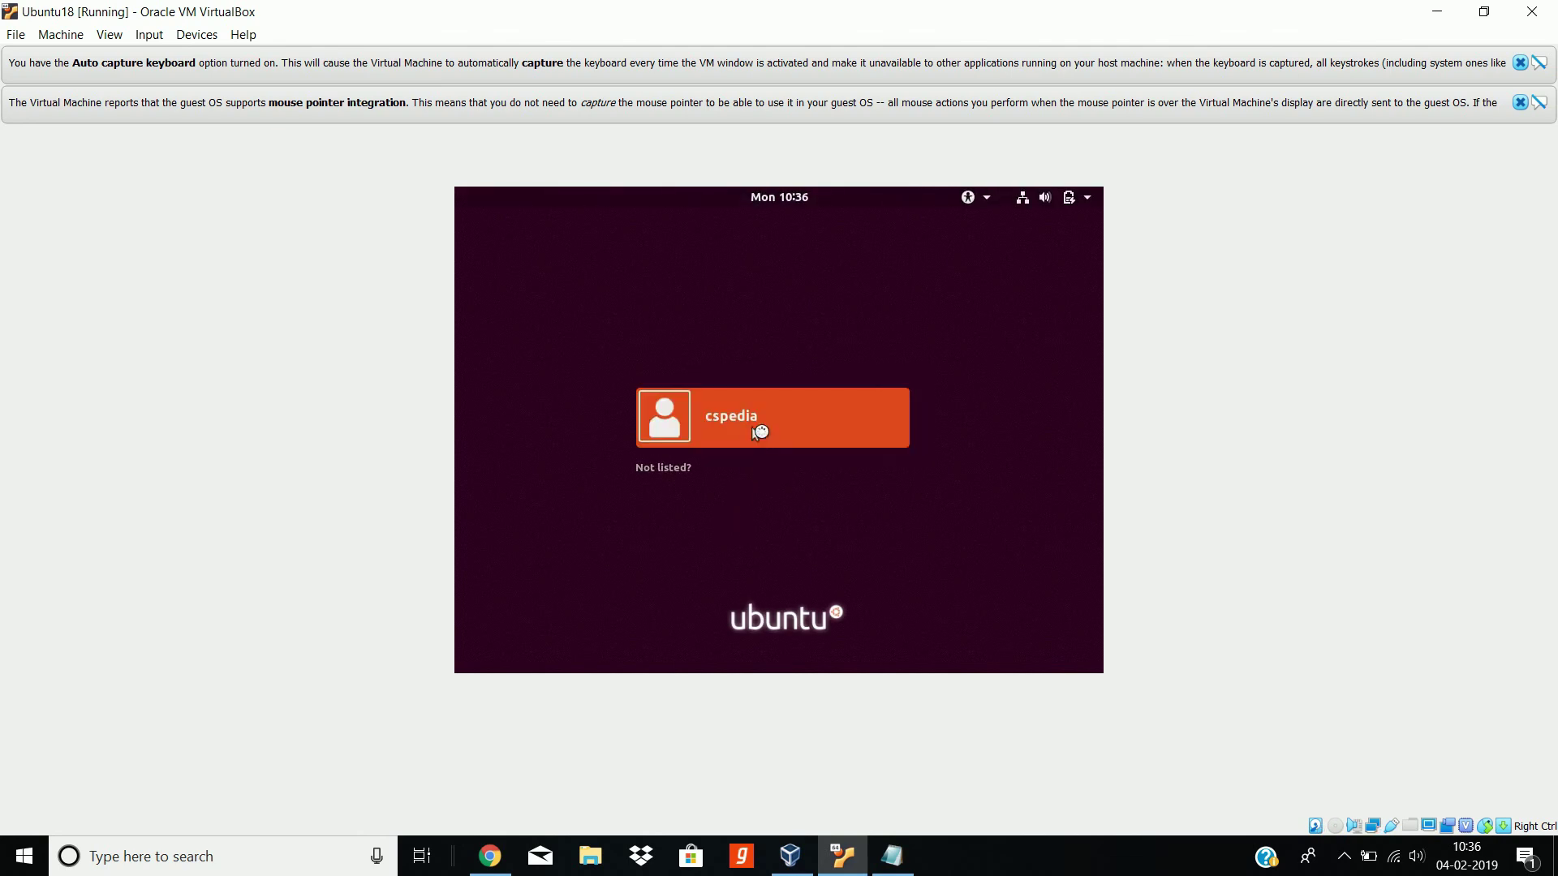
# Step: Sign in to the Ubuntu user account with its password and switch the VM display to full screen
pyautogui.click(758, 427)
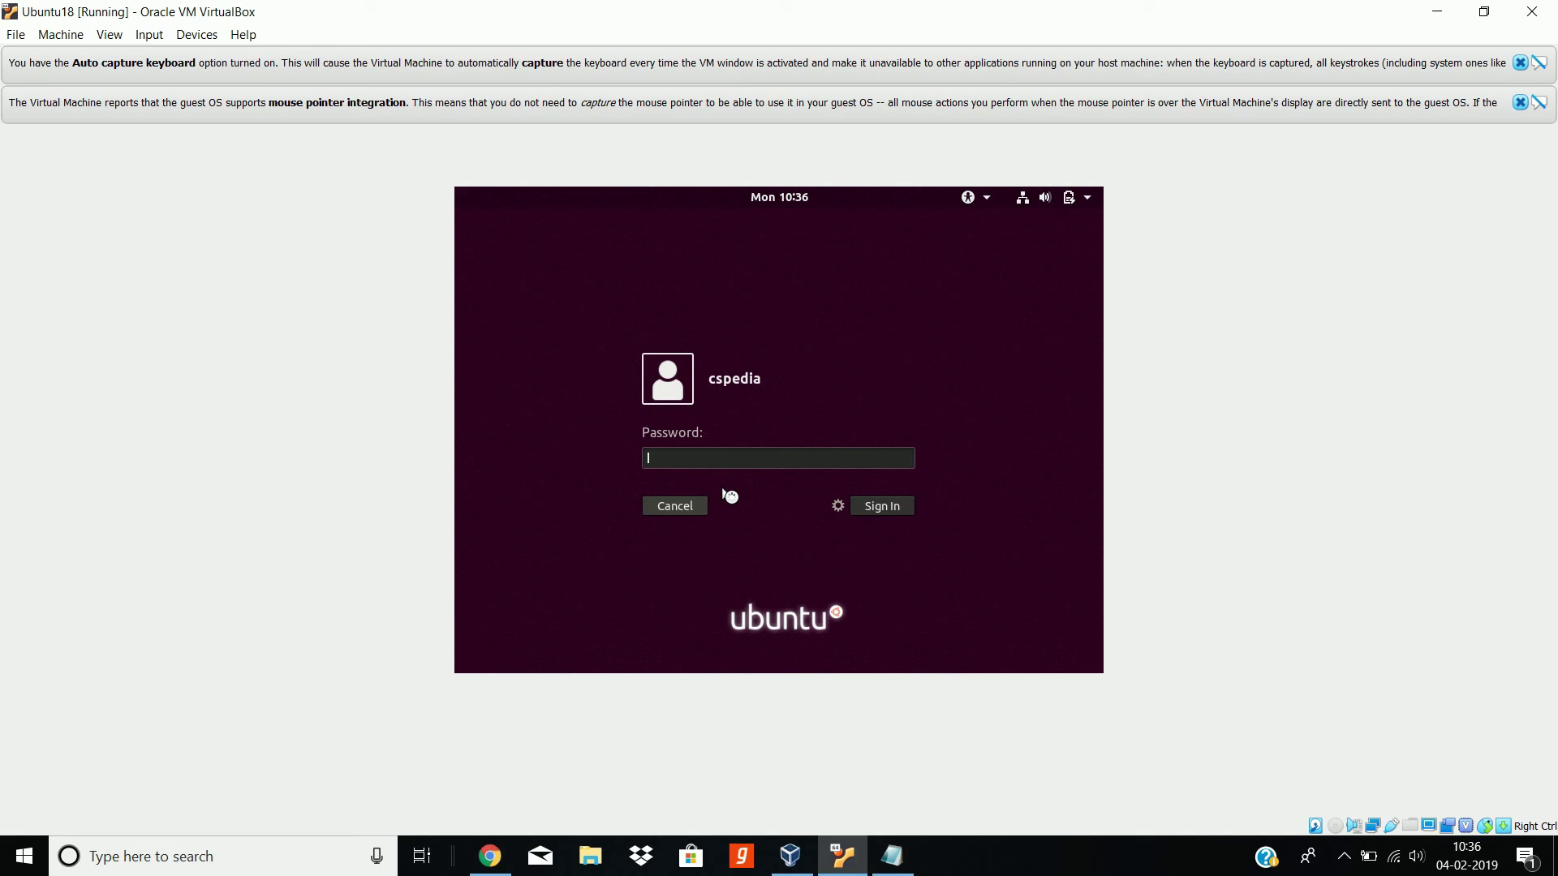
pyautogui.write('****')
pyautogui.press('Return')
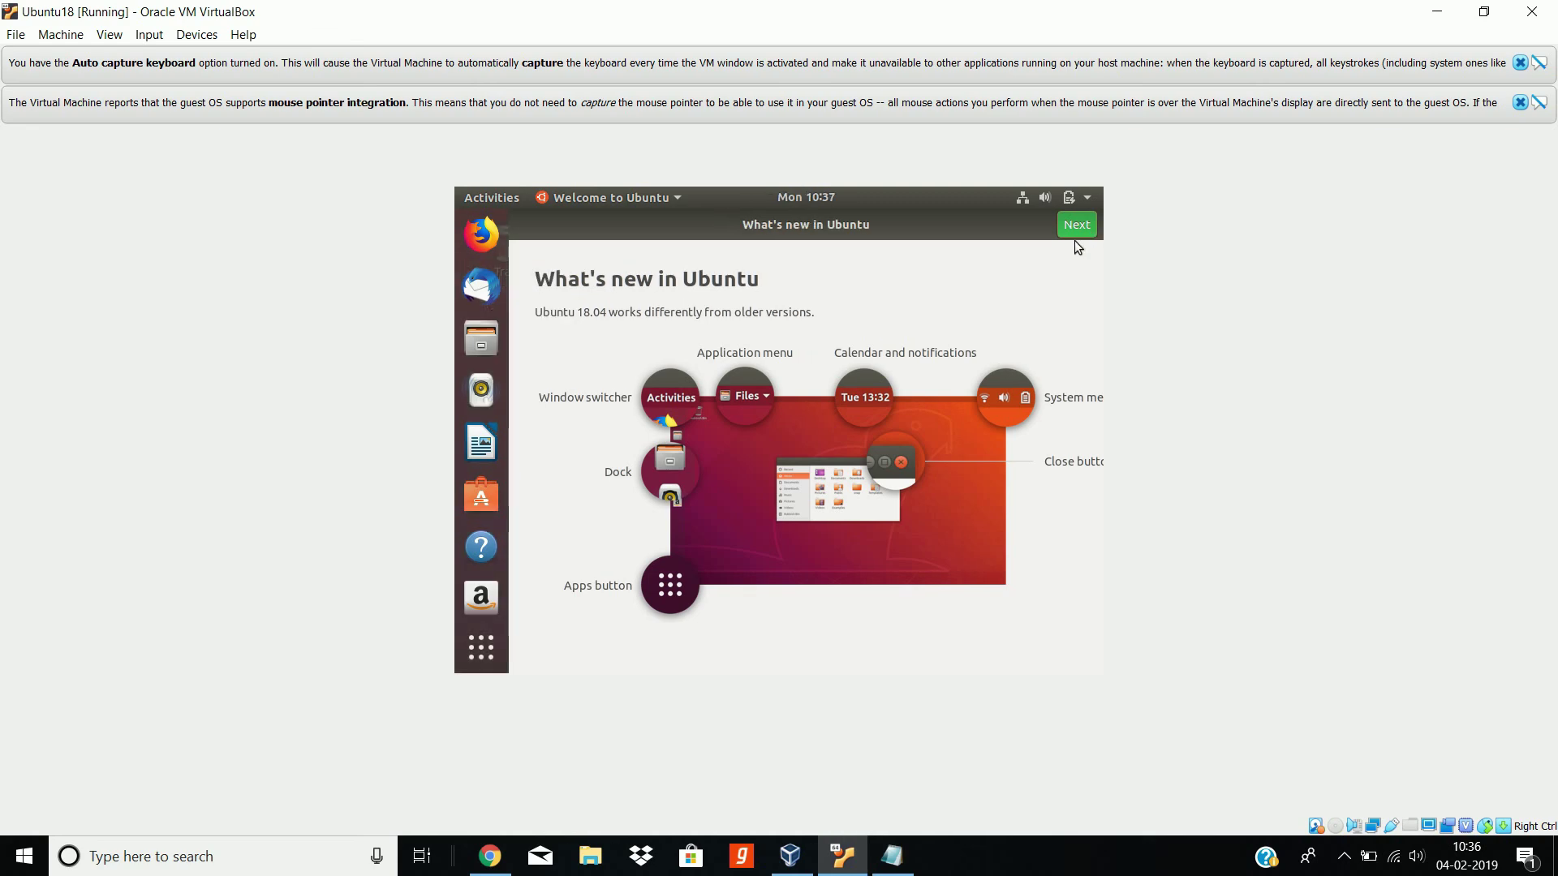
pyautogui.press('Control_R+f')
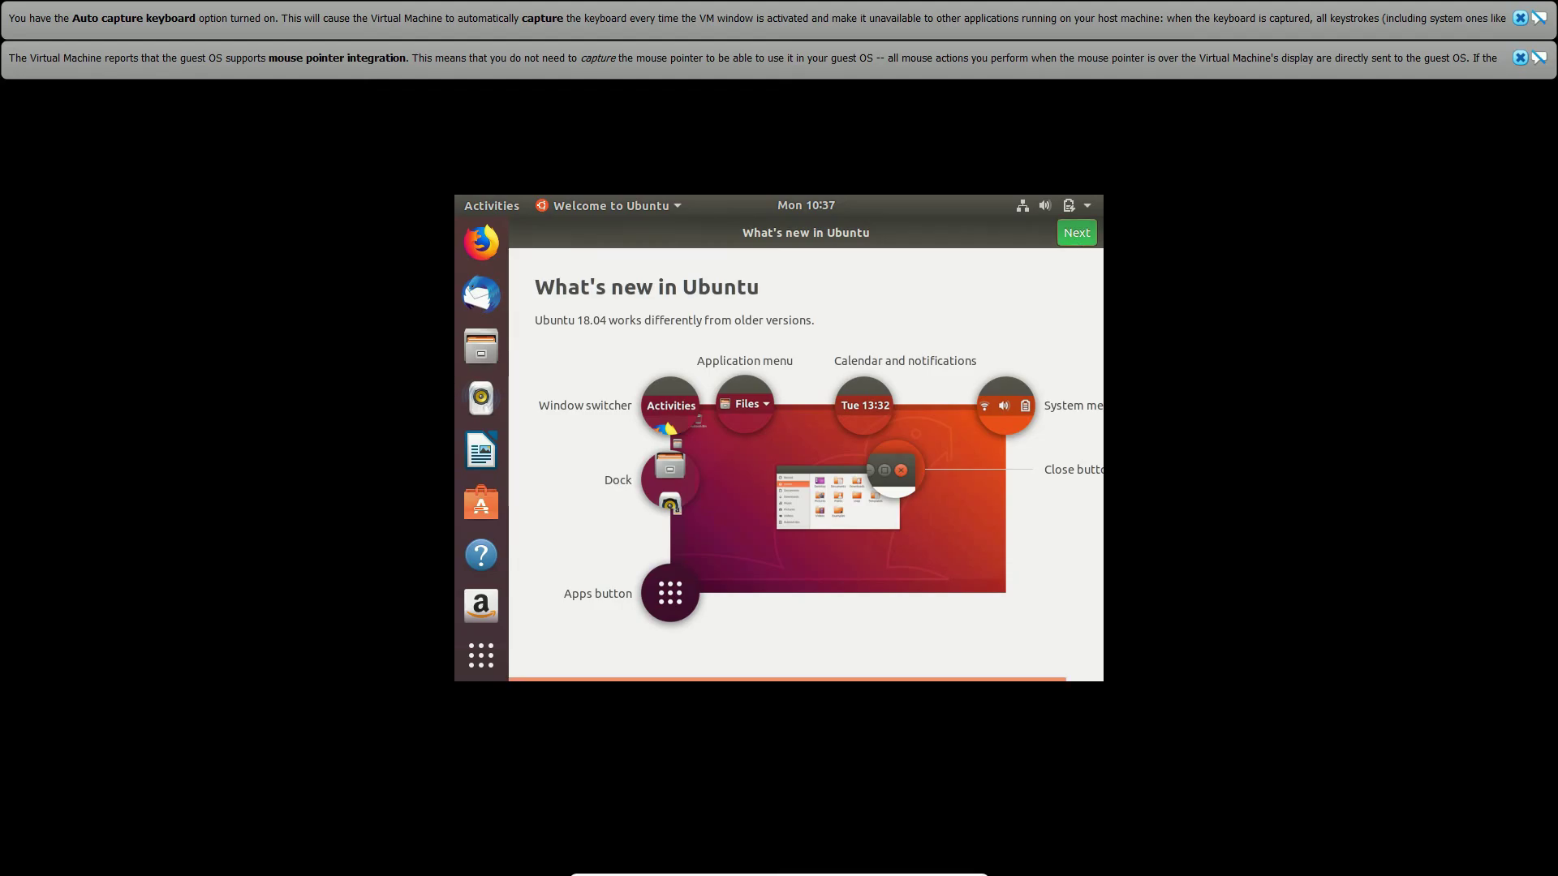
# Step: Go through the welcome tour, skipping Livepatch and choosing No for sending system info
pyautogui.click(1091, 235)
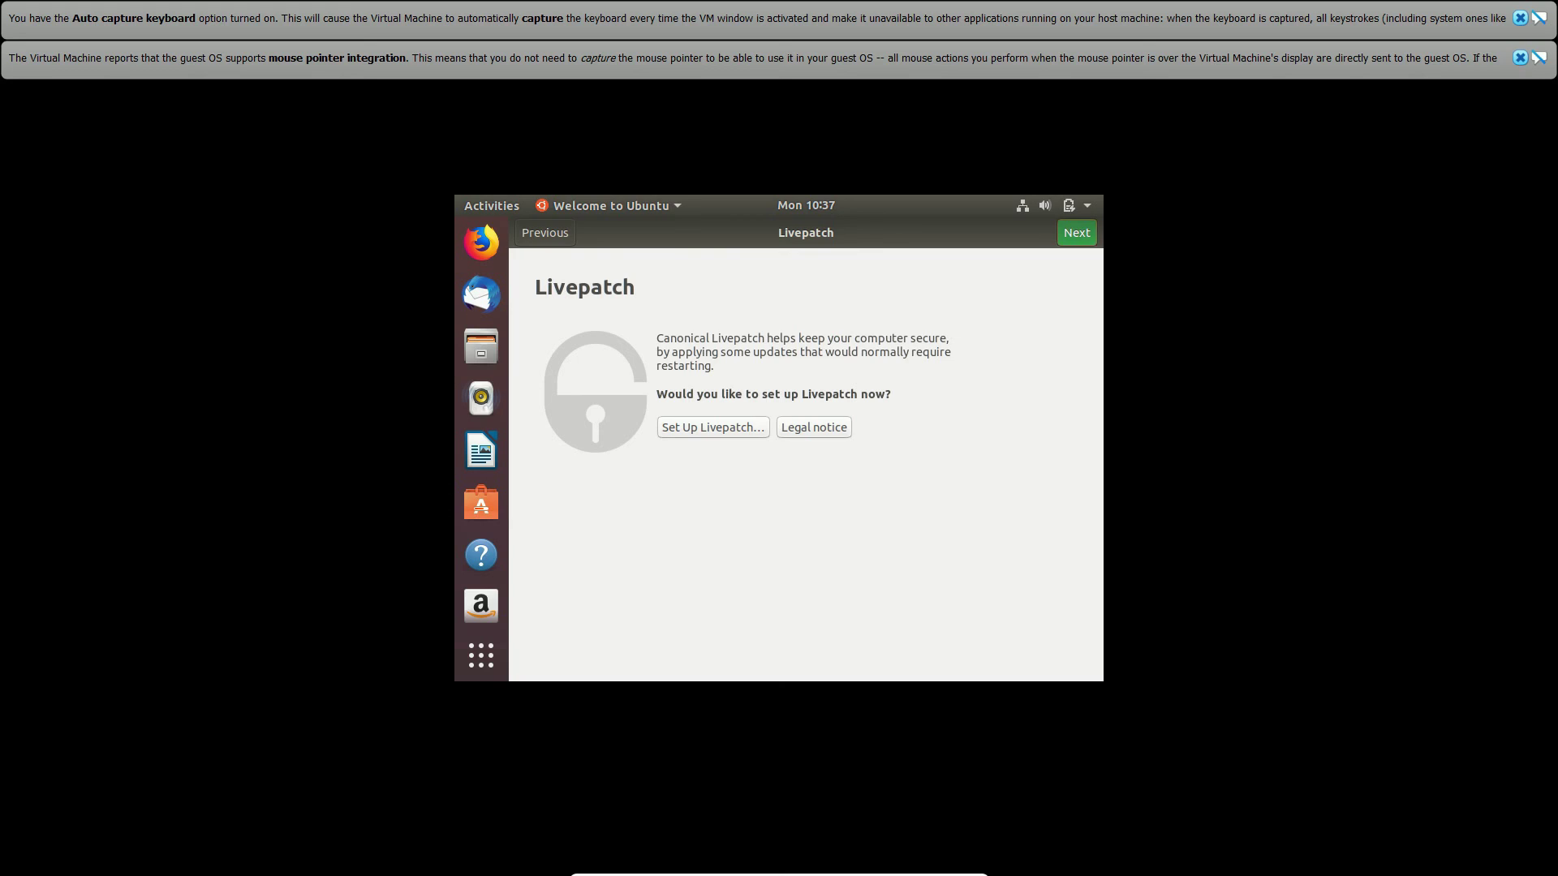
pyautogui.click(1088, 238)
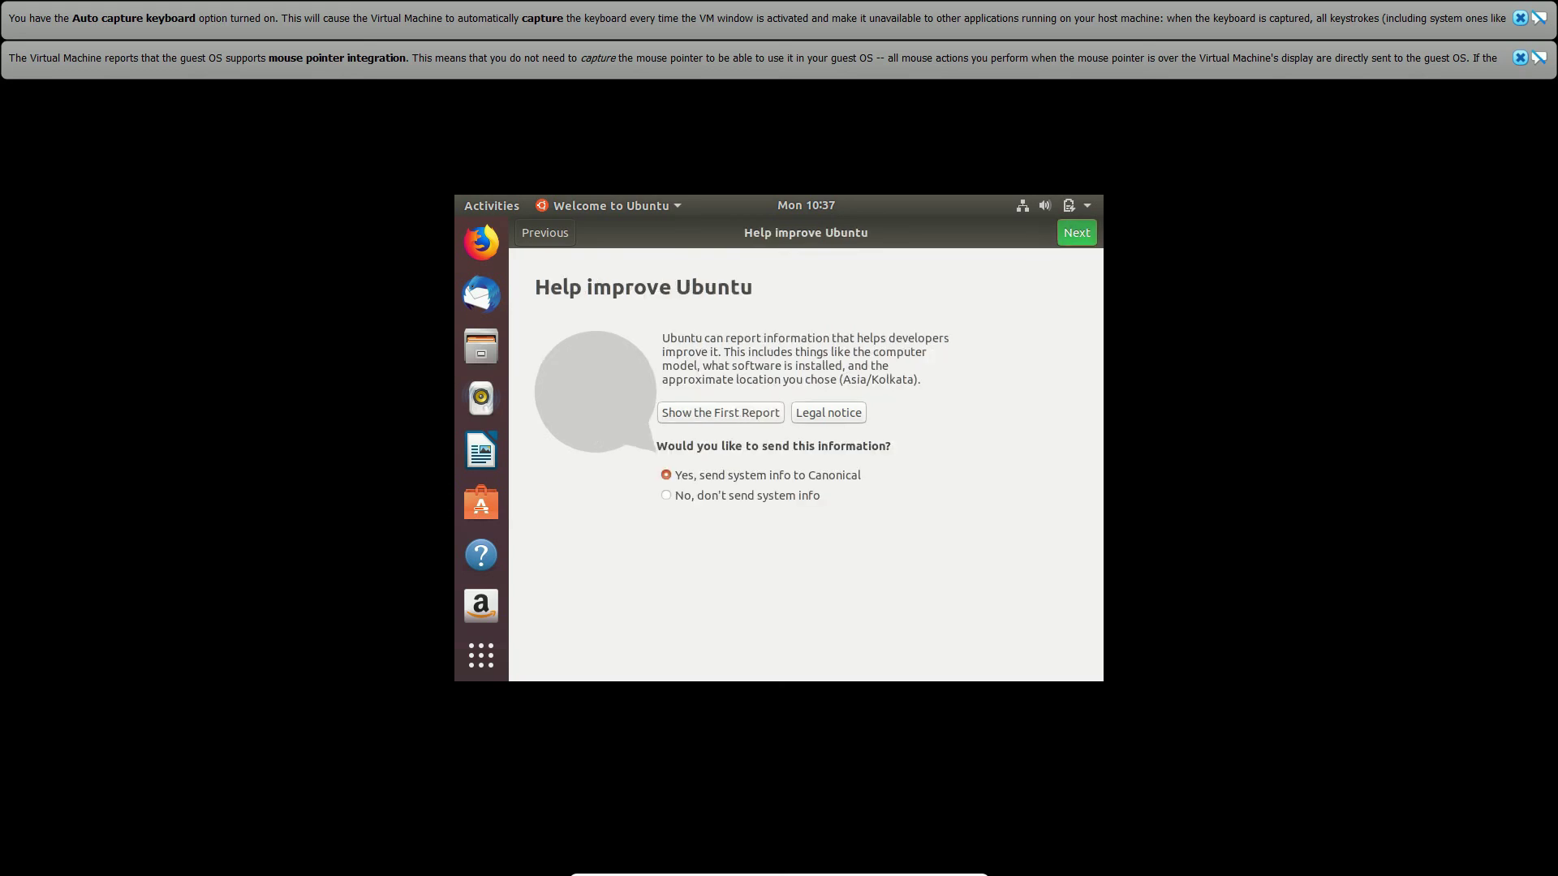
pyautogui.click(778, 496)
pyautogui.click(1082, 240)
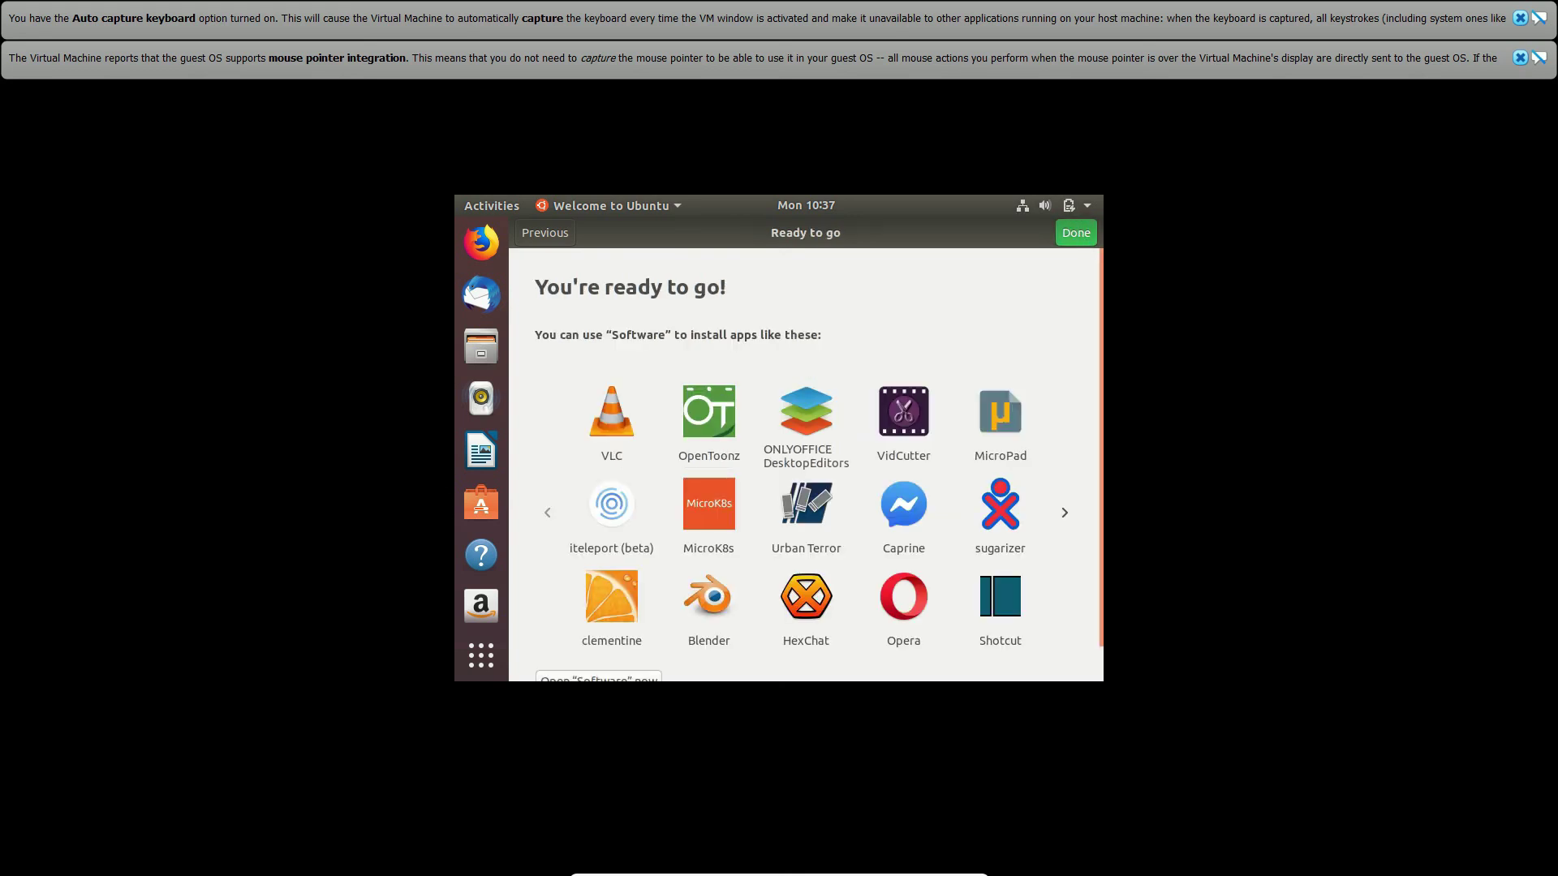
pyautogui.click(1083, 235)
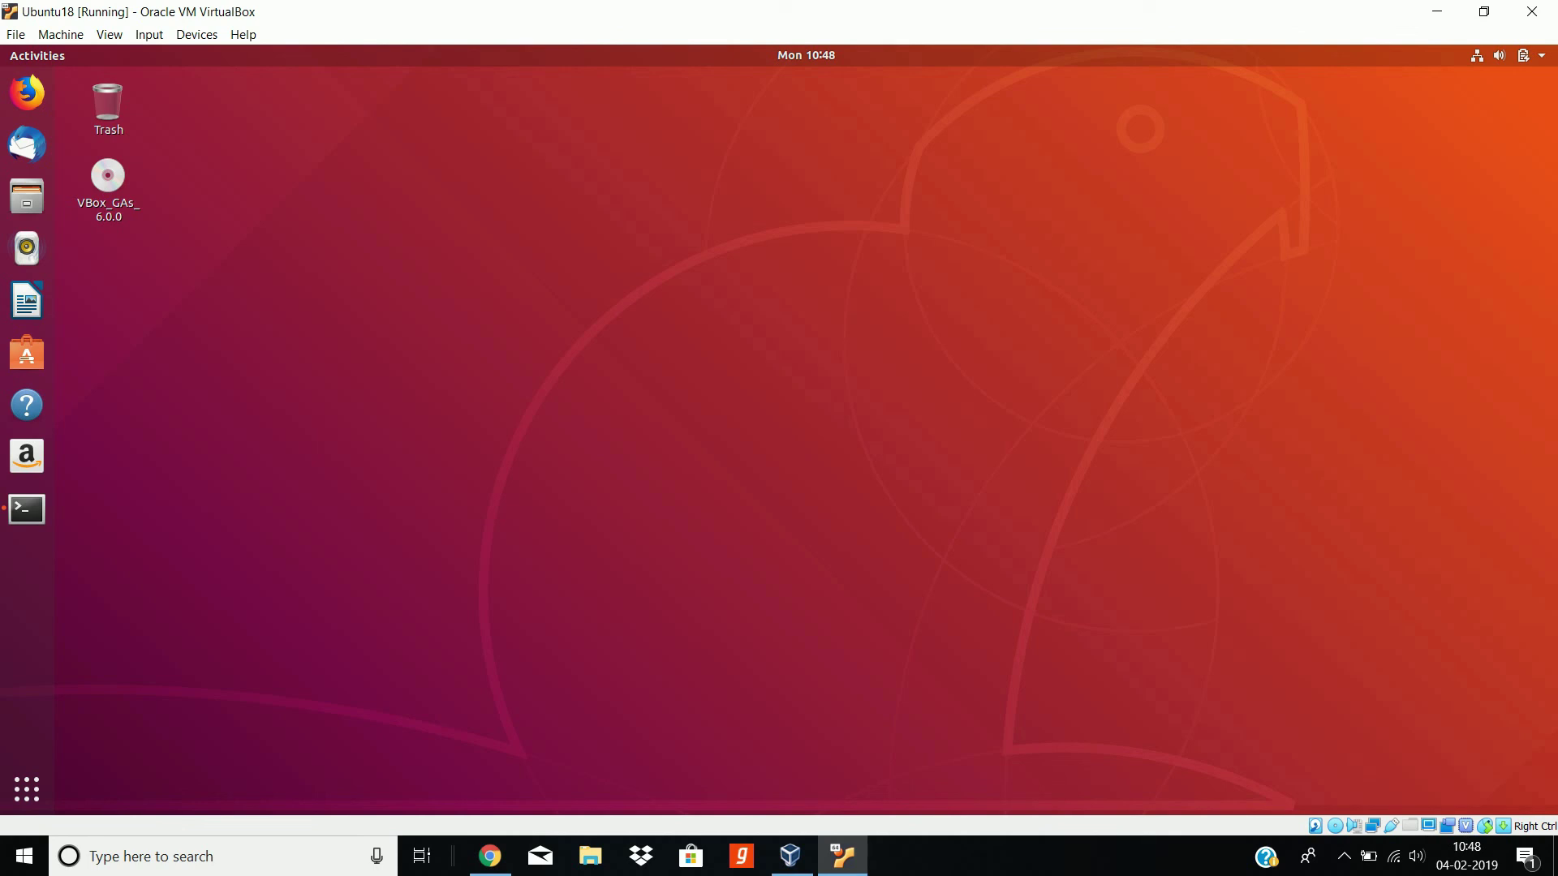
# Step: Insert the Guest Additions CD image from the Devices menu into Ubuntu18's optical drive
pyautogui.click(197, 34)
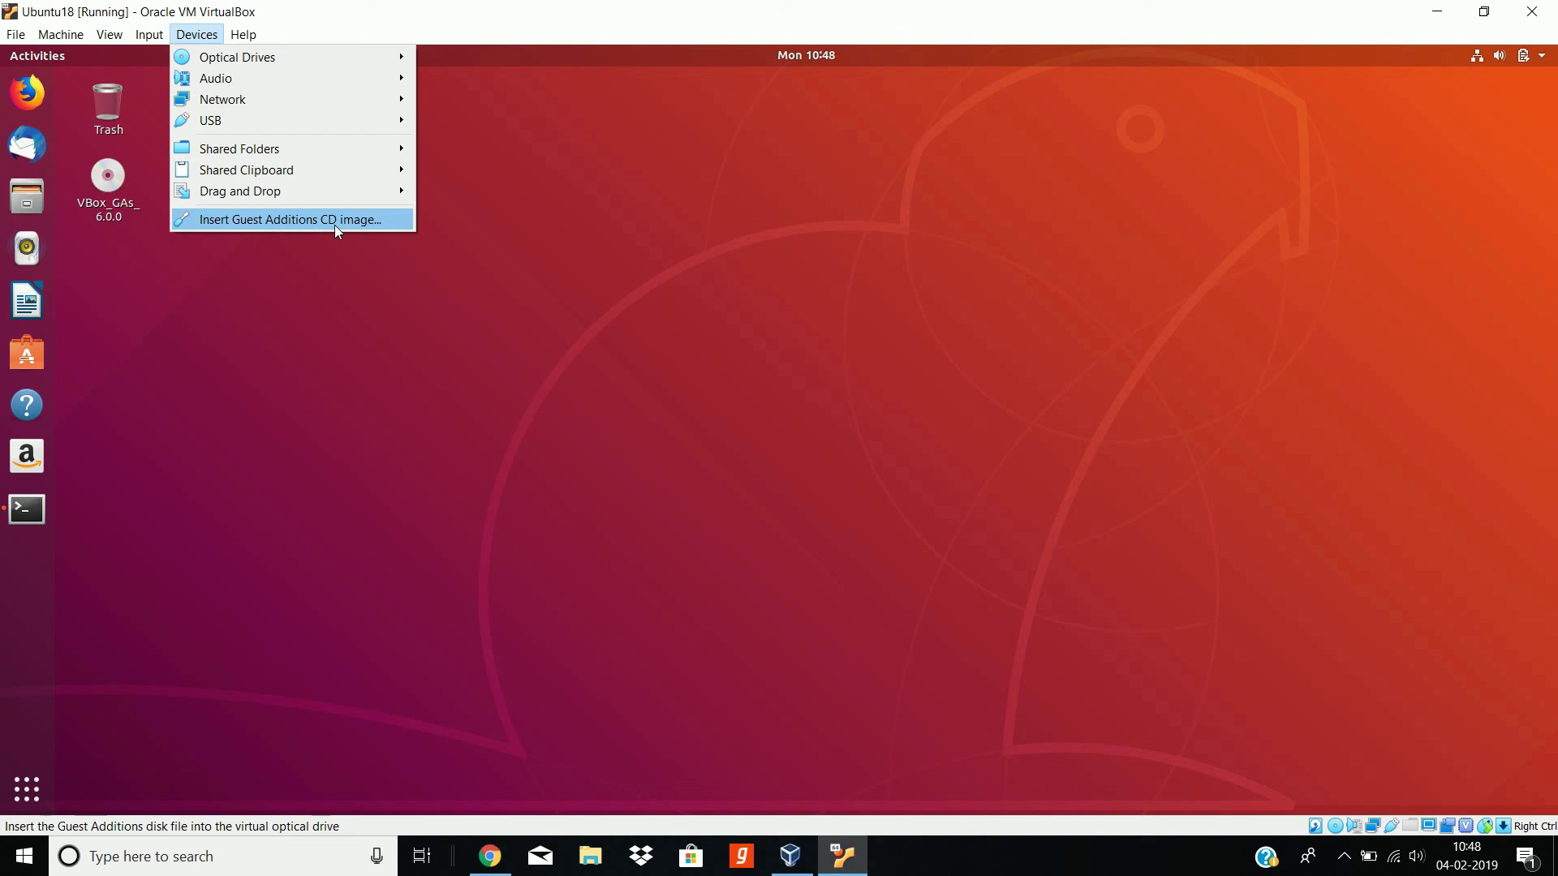
pyautogui.click(445, 329)
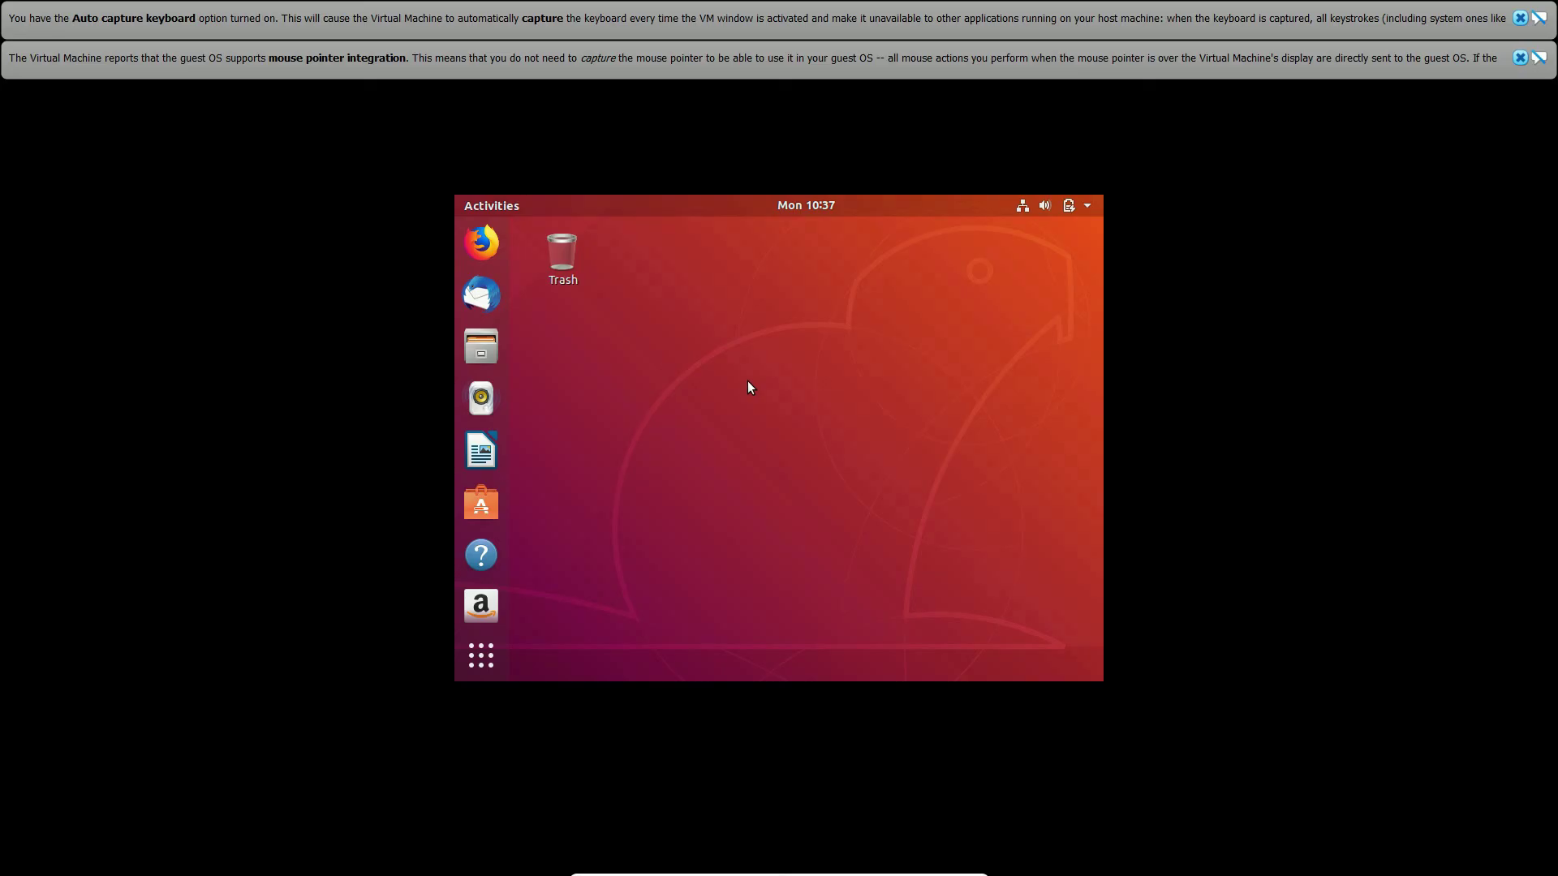